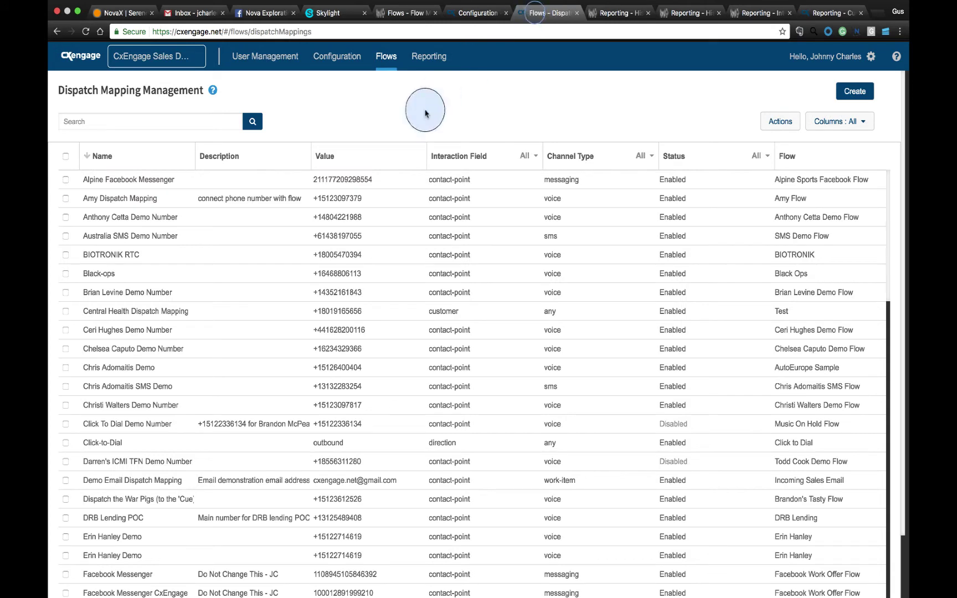
Search the flows by the owner's first name and open the demo flow whose active version is Versiiuoj2.
left_click(105, 121)
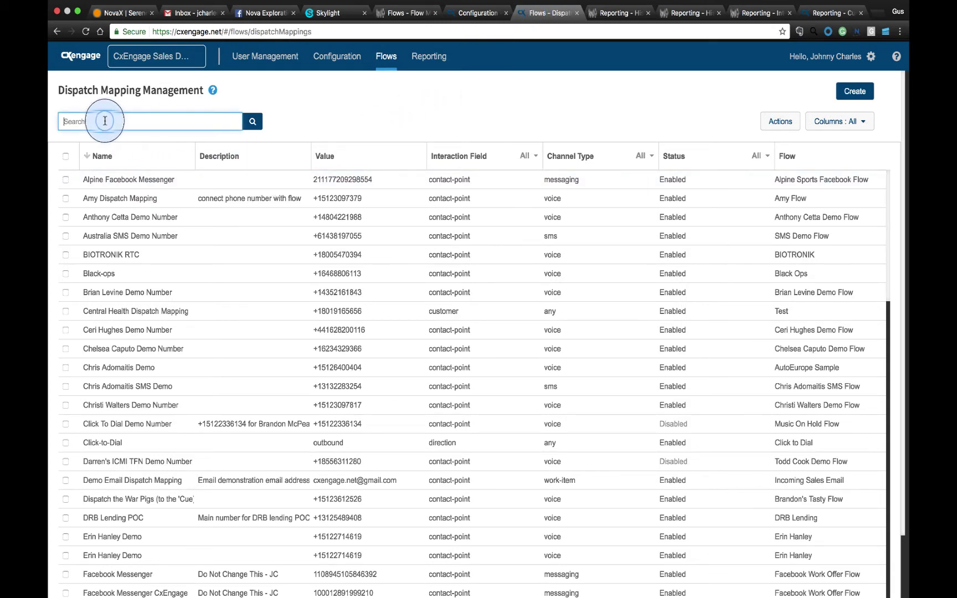
type("john")
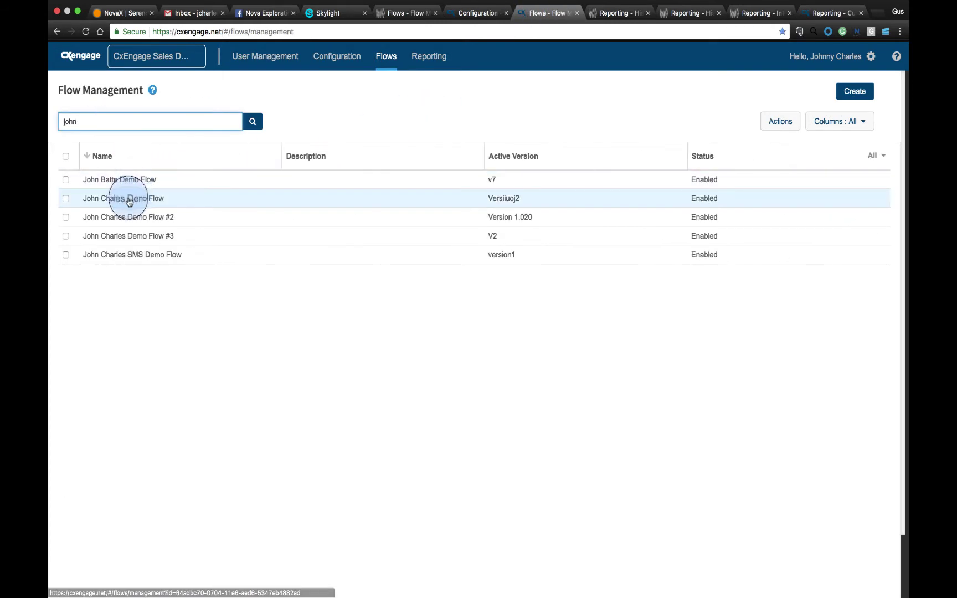
left_click(128, 199)
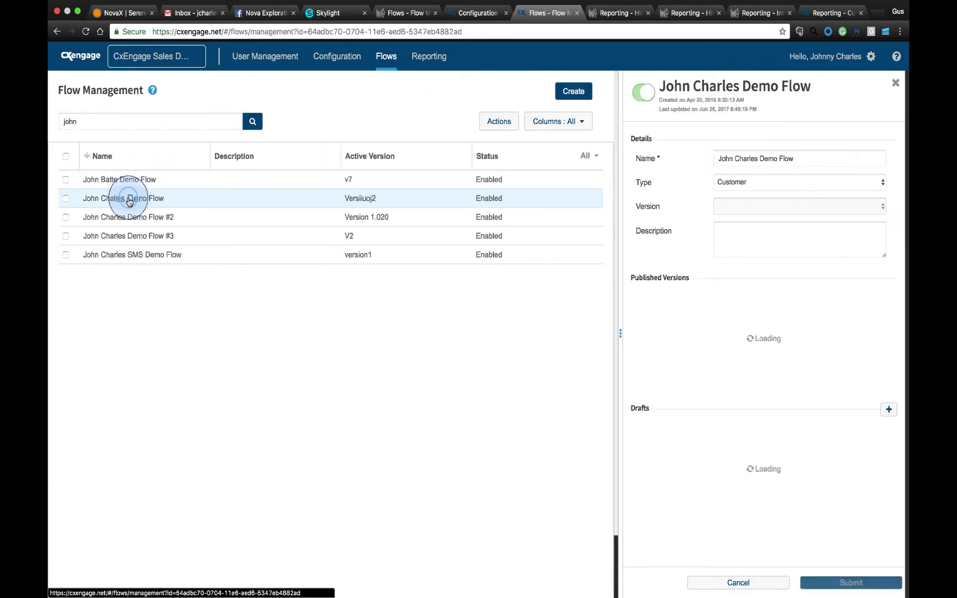
left_click(153, 200)
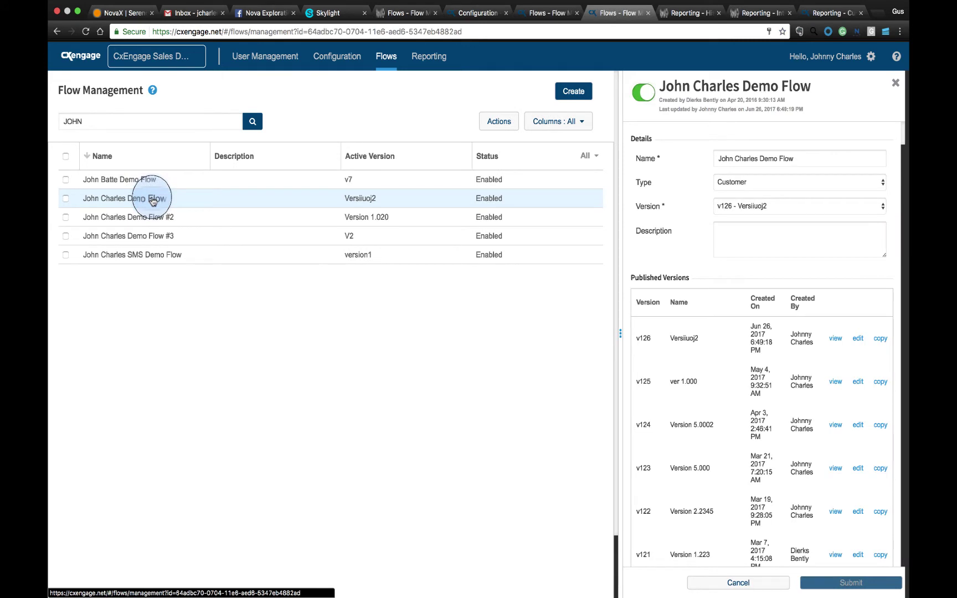
Look through the list of selectable versions for the demo flow, down to v1 and back up to v126.
left_click(749, 210)
scroll(692, 288, "down", 10)
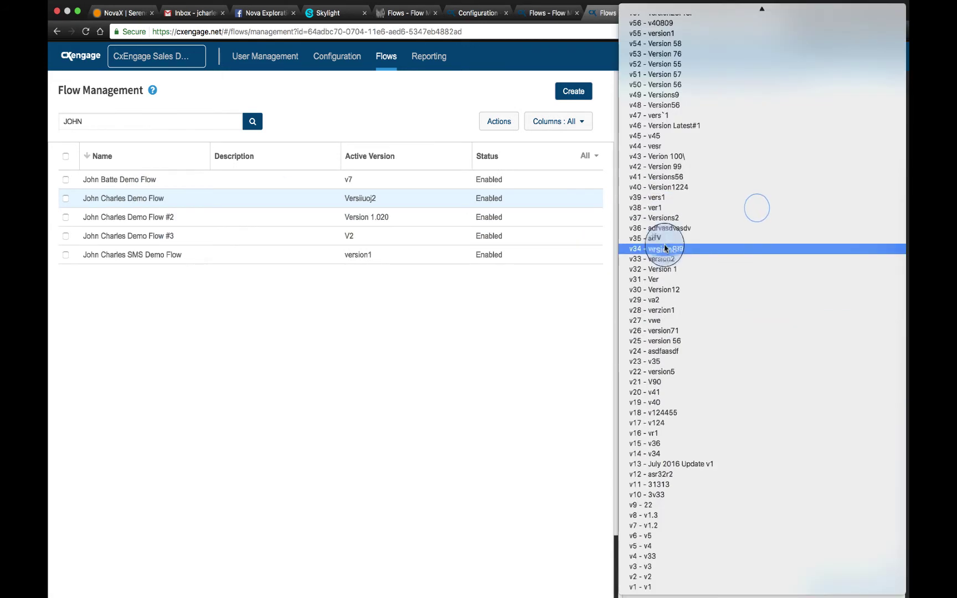
scroll(665, 248, "up", 5)
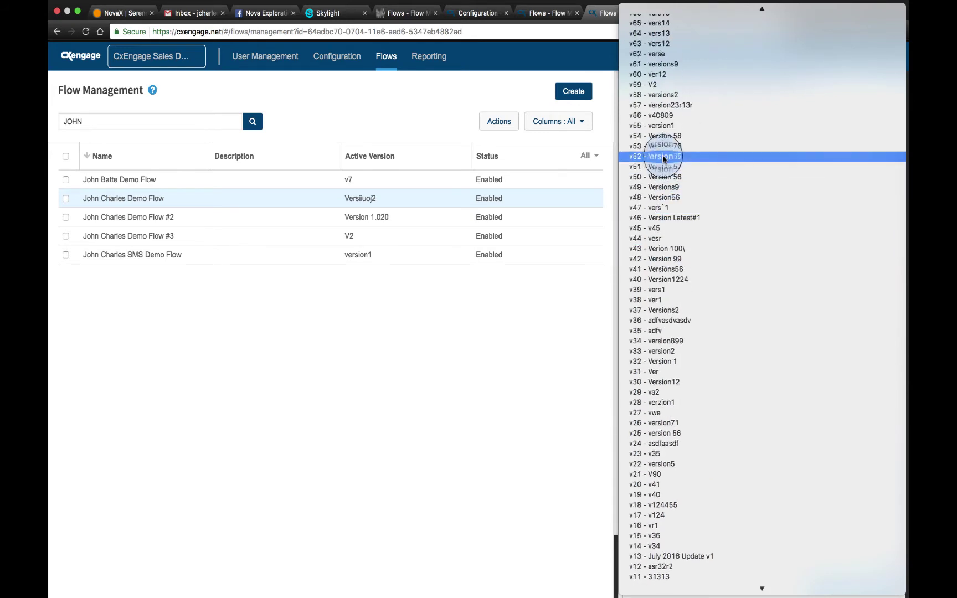
scroll(664, 148, "up", 15)
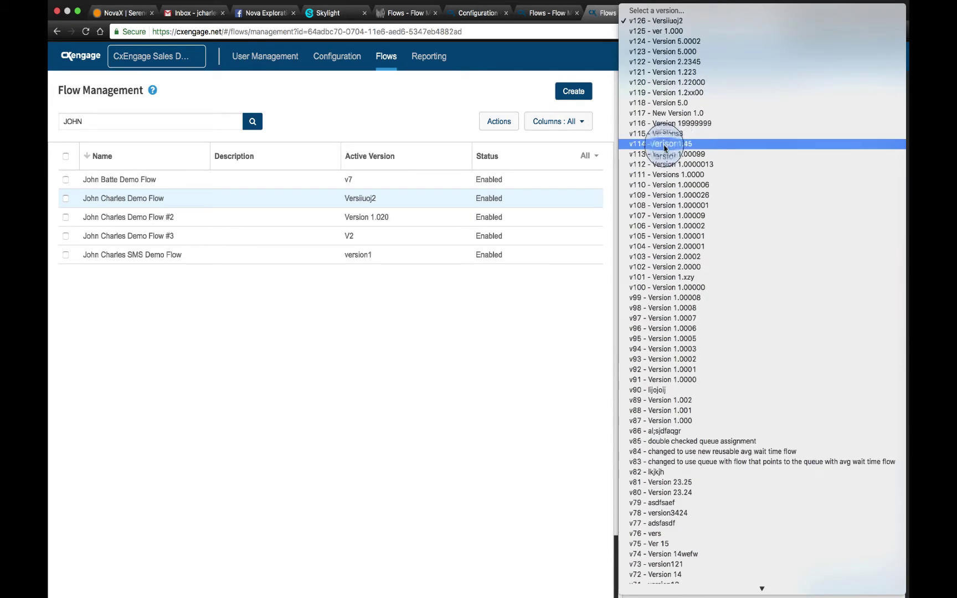
left_click(611, 188)
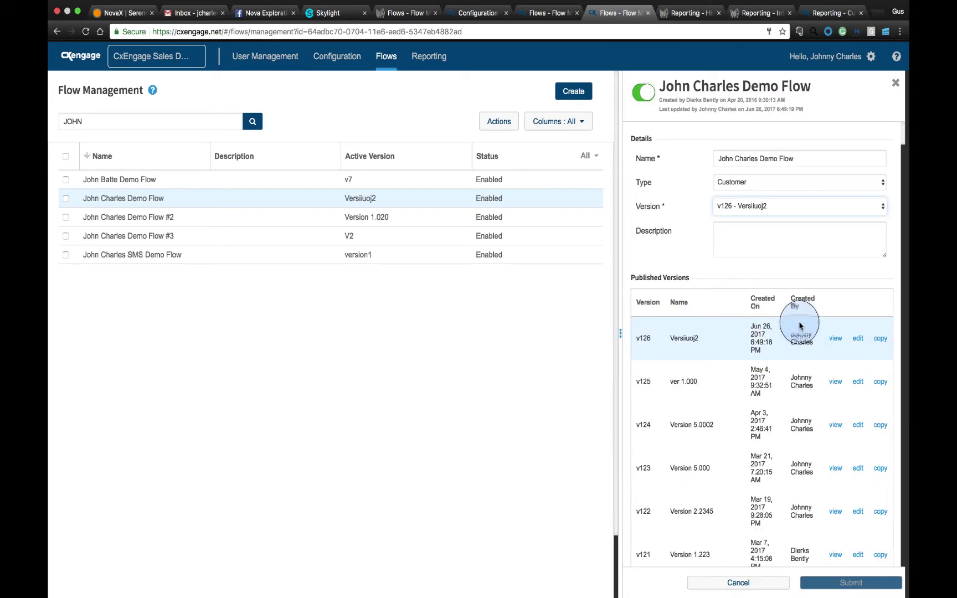
Edit published version v126 by creating a new draft named "Versiiuoj2 - draft".
left_click(857, 340)
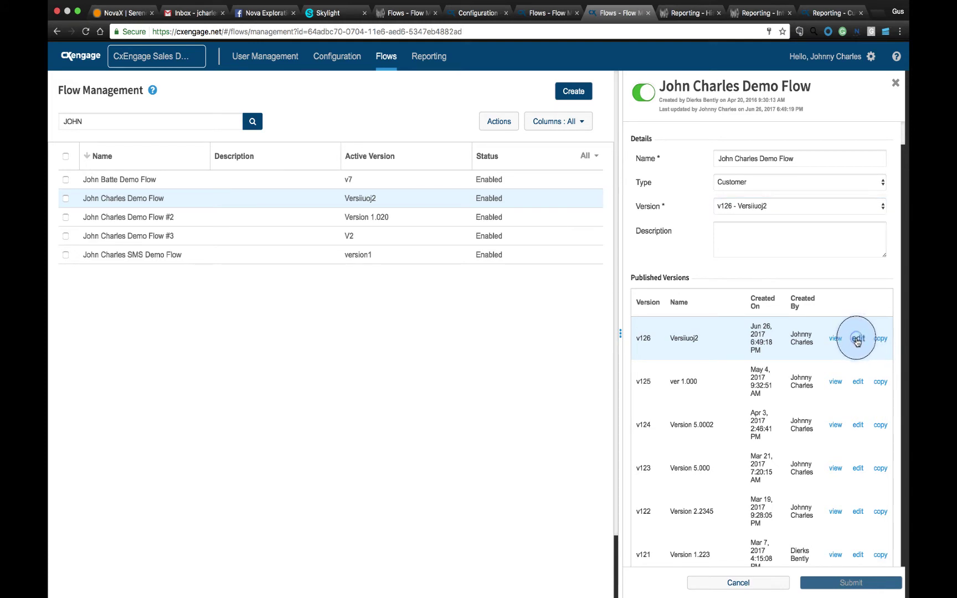
left_click(533, 155)
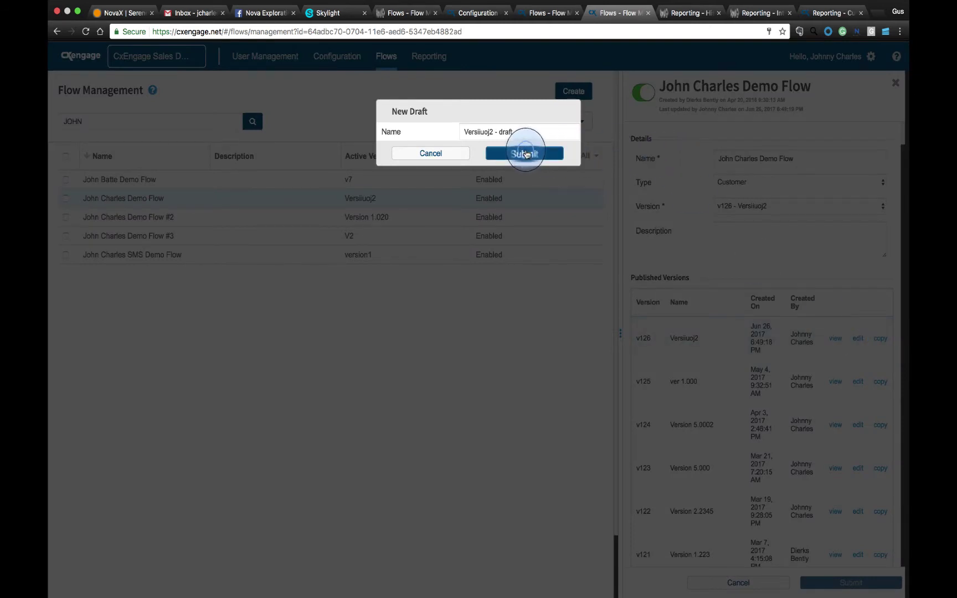
left_click(525, 129)
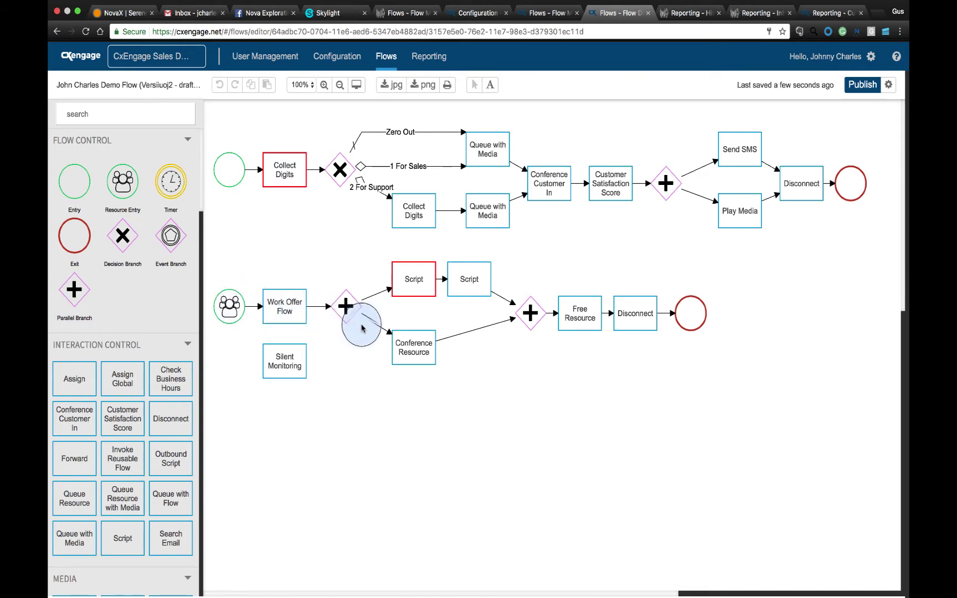
Inspect the entry point and the parameters and media of the Collect Digits block that follows it.
left_click(227, 171)
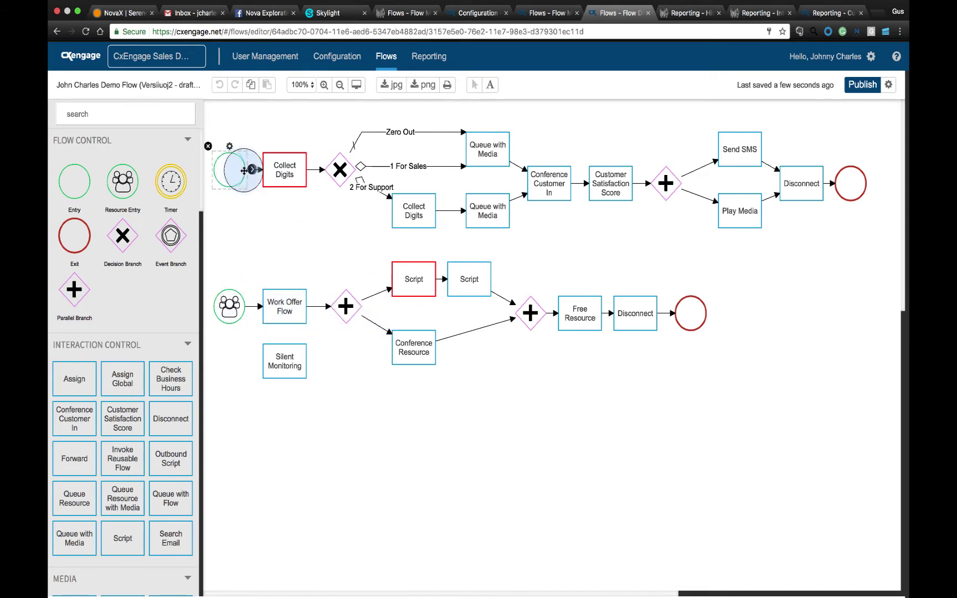
left_click(276, 173)
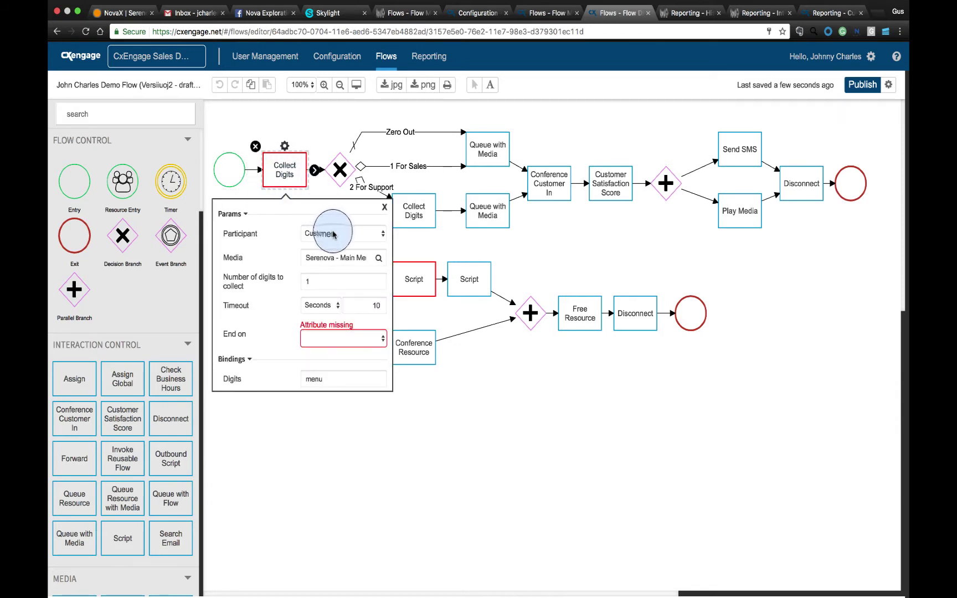
left_click(323, 260)
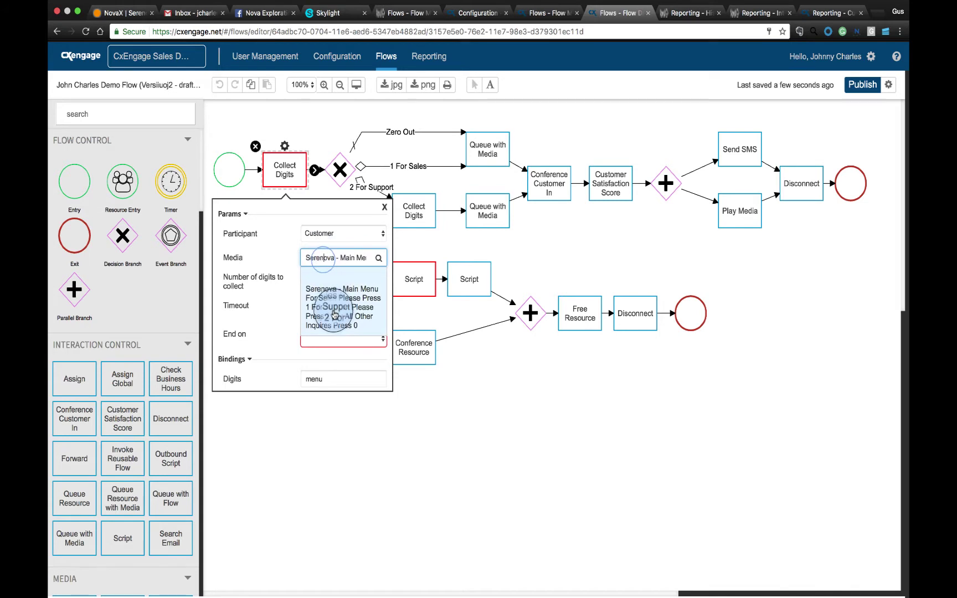
scroll(335, 271, "down", 2)
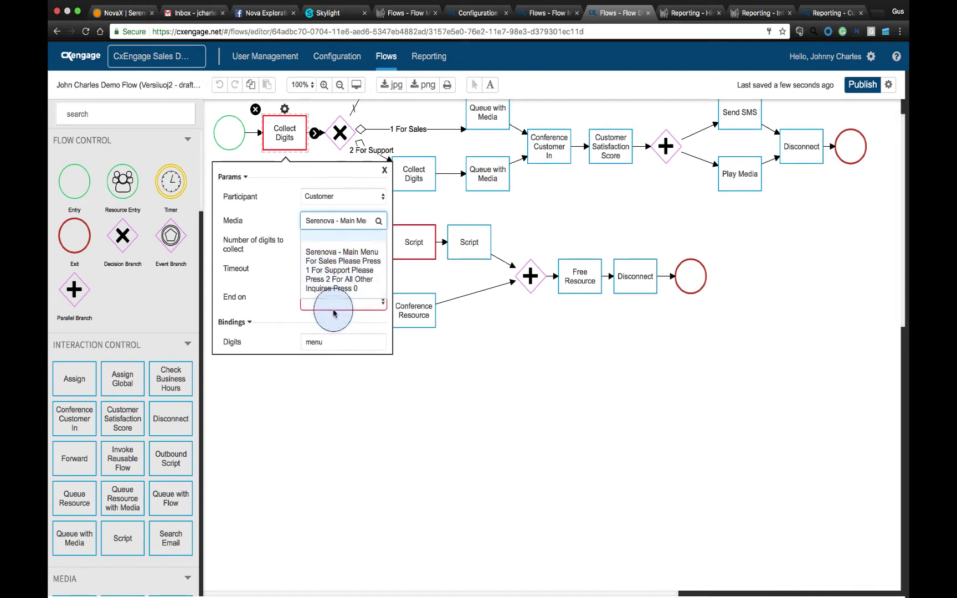
left_click(335, 271)
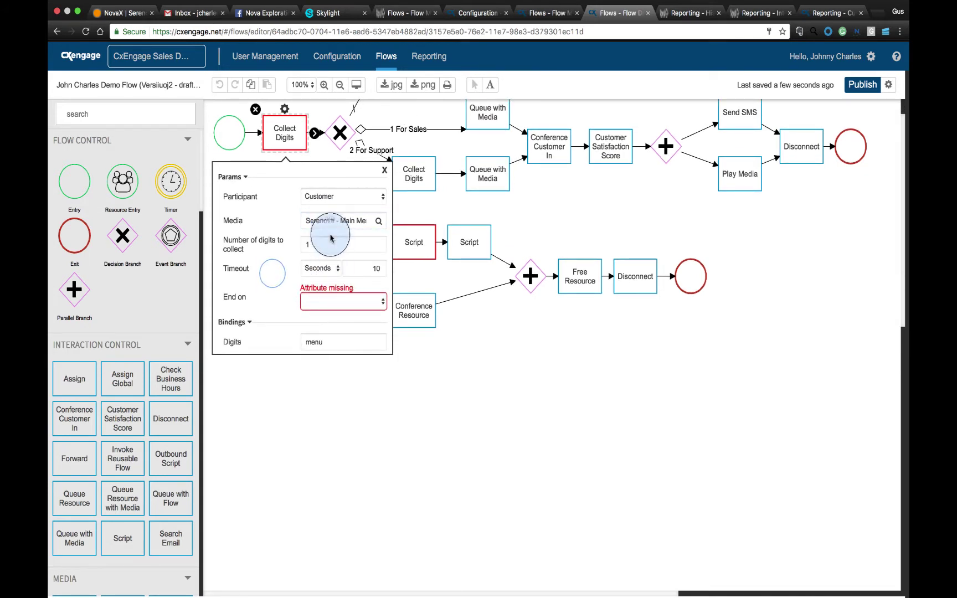
Set the first Collect Digits block to collect 10 digits and its End on option to None.
left_click(316, 247)
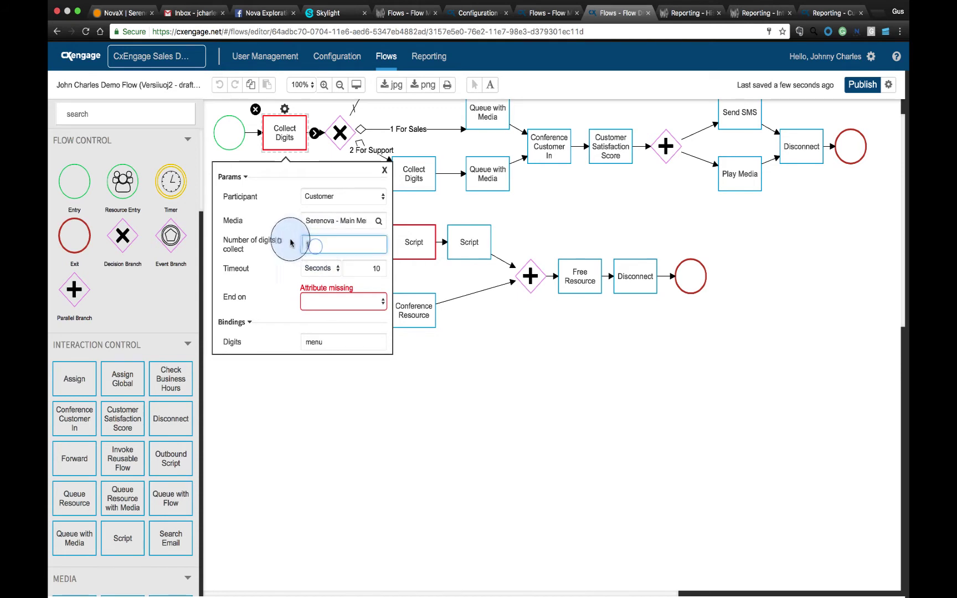
type("1")
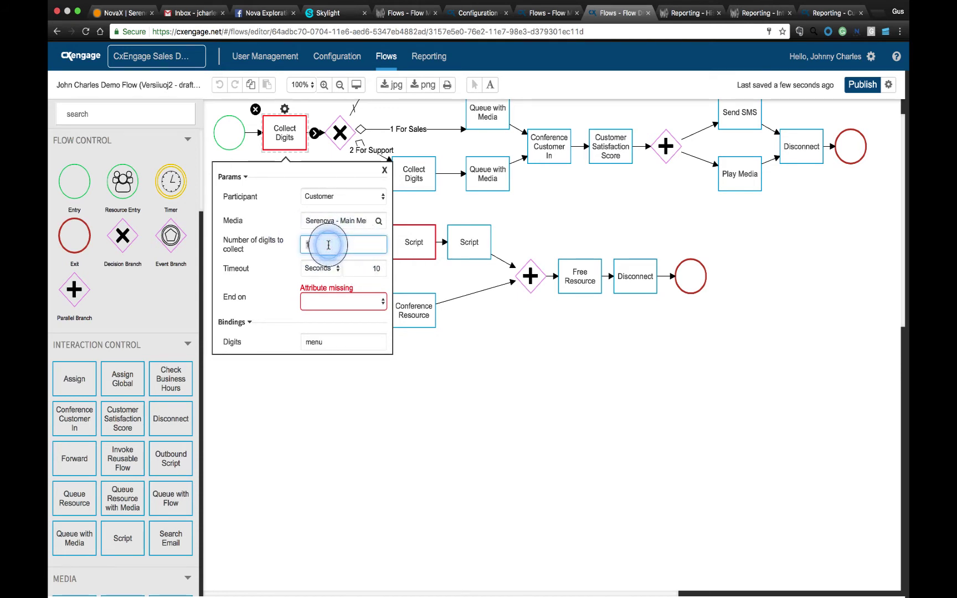
key("super+a")
type("10")
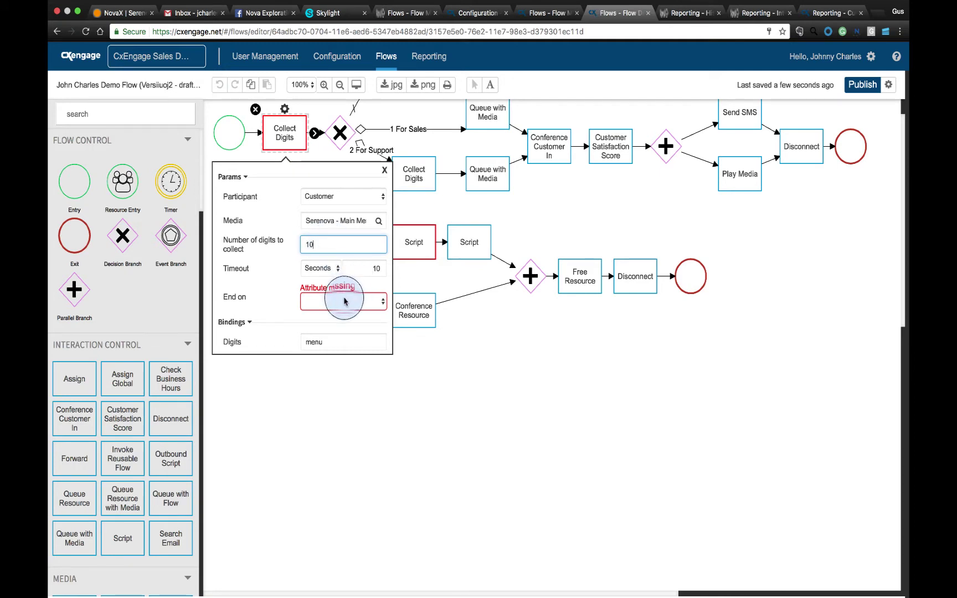
left_click(344, 300)
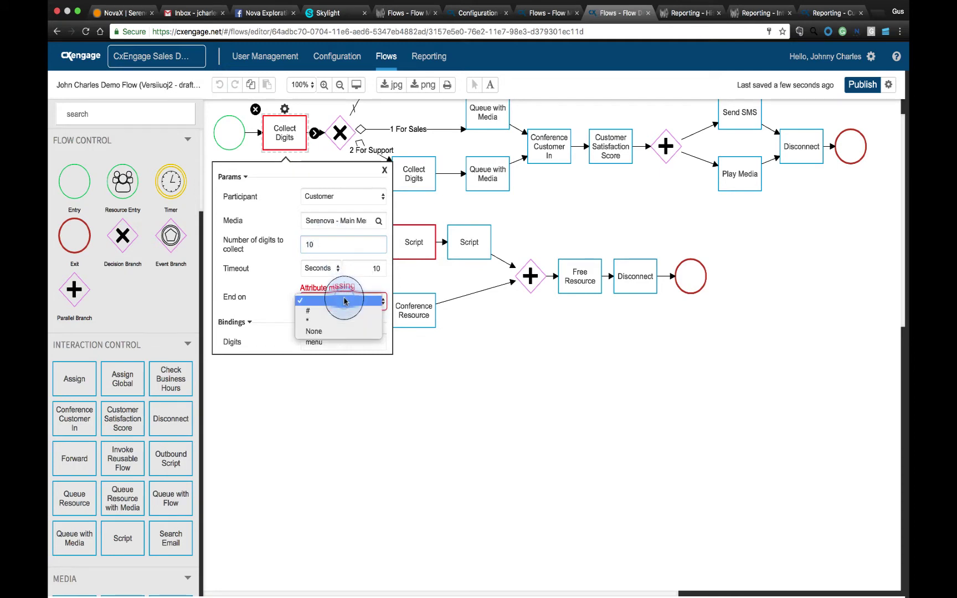
left_click(313, 331)
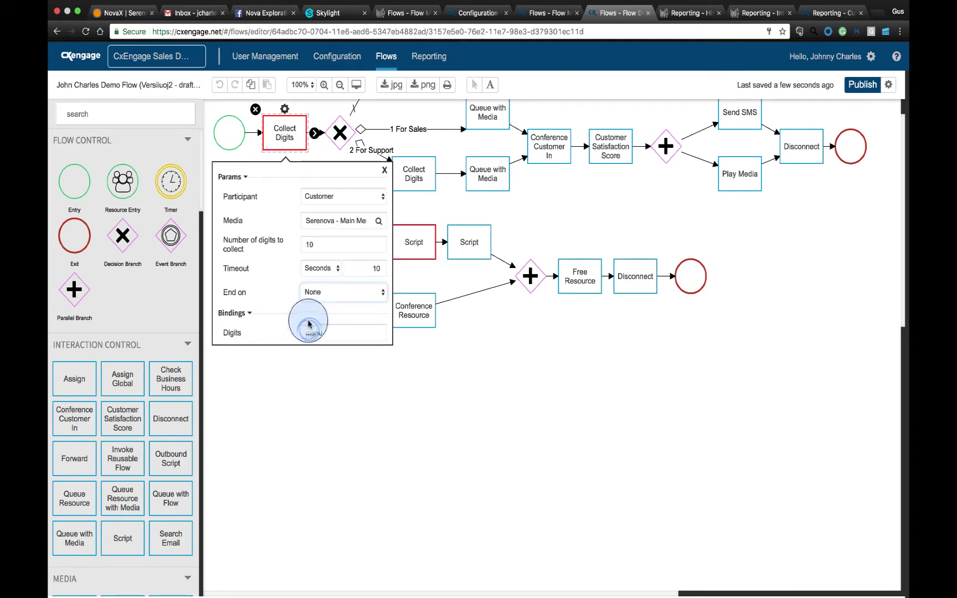
left_click(334, 297)
left_click(272, 286)
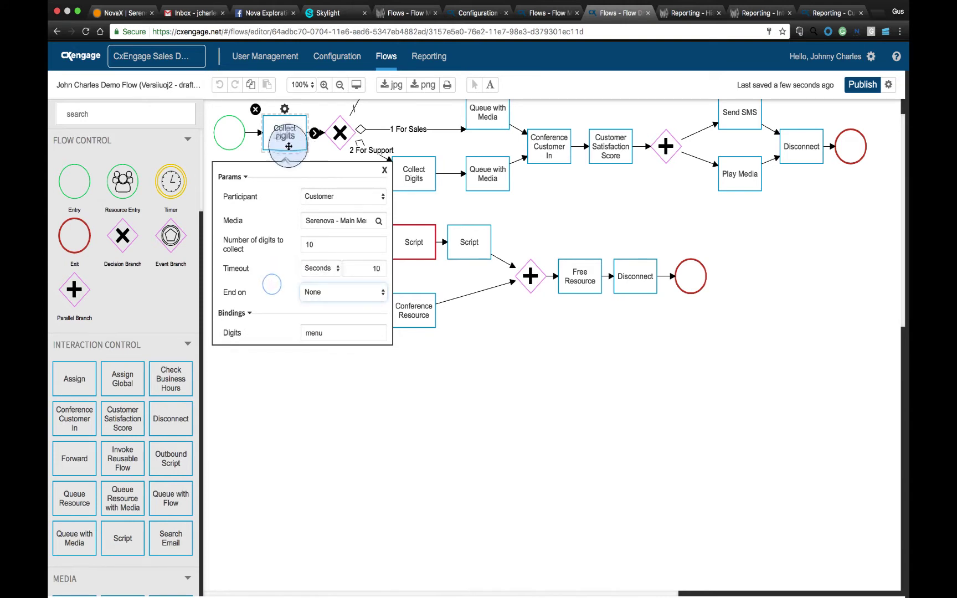
Examine the decision branch, and the media and queue assigned in the Queue with Media block fed by Zero Out and 1 For Sales.
scroll(285, 150, "up", 2)
left_click(338, 157)
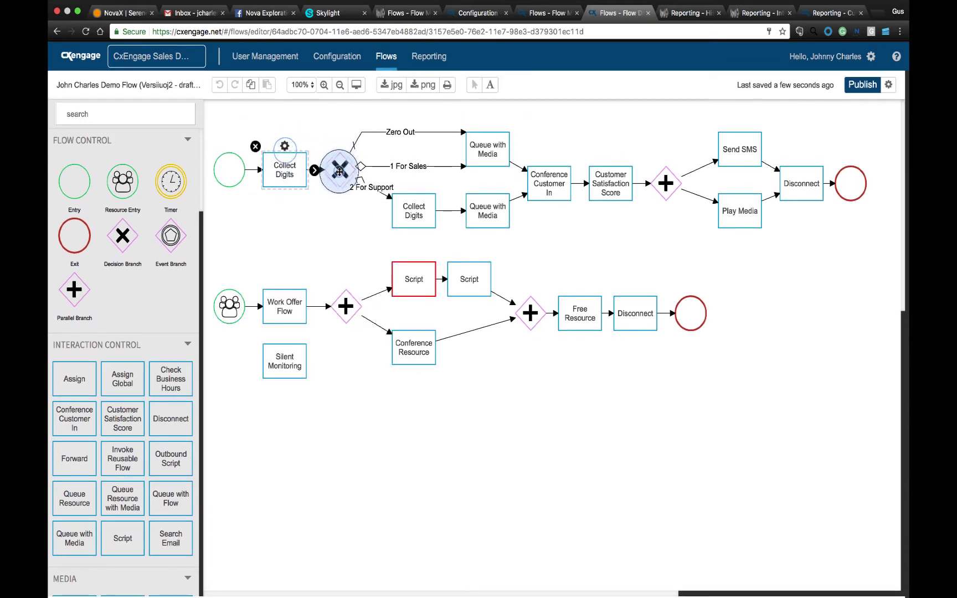
left_click(338, 157)
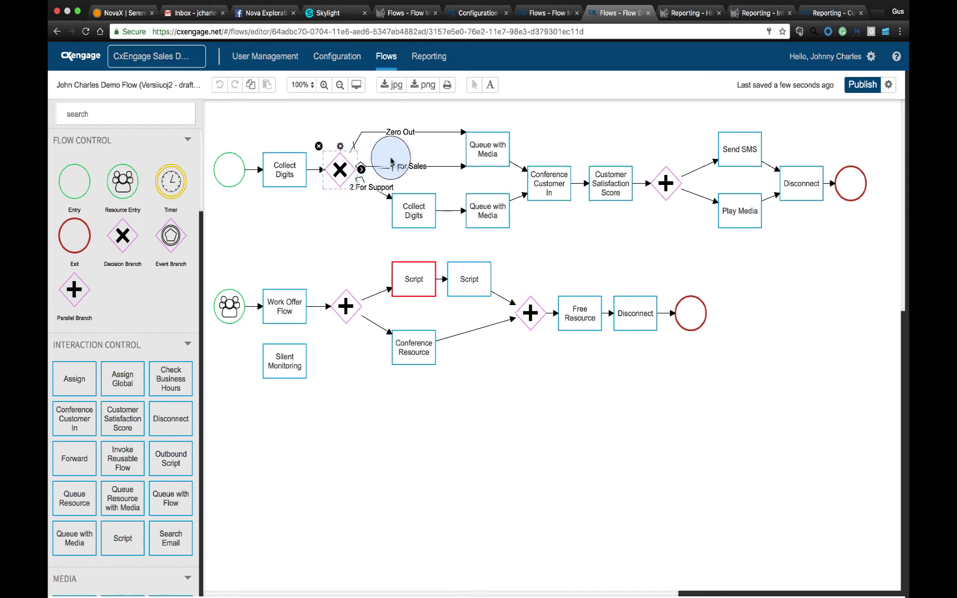
left_click(484, 153)
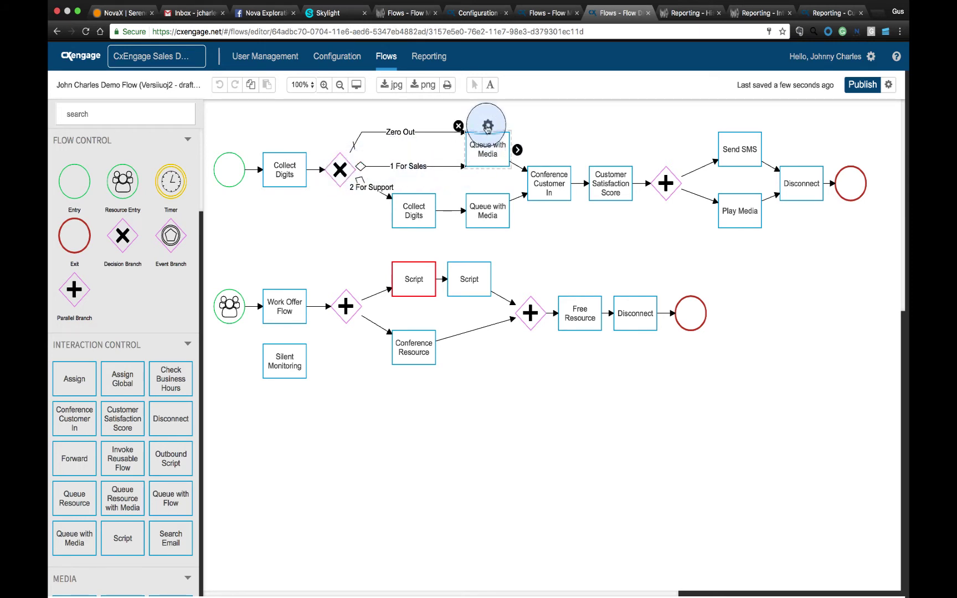
left_click(487, 125)
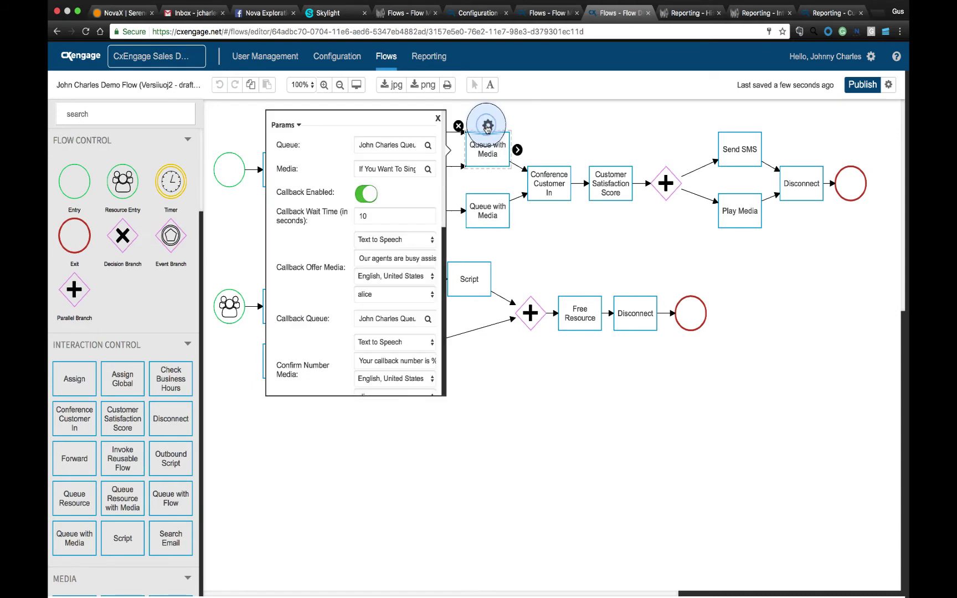
left_click(378, 167)
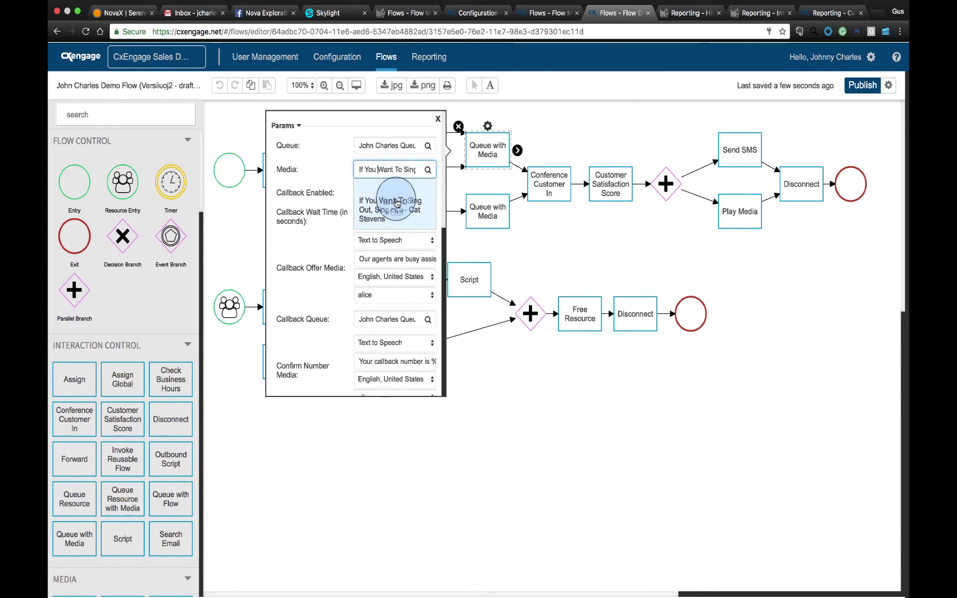
left_click(366, 143)
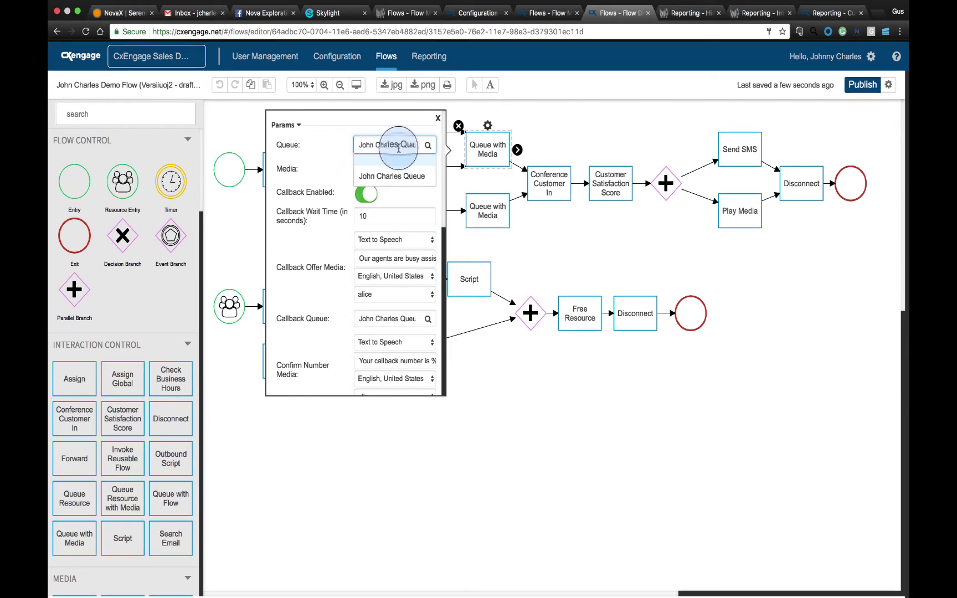
left_click(342, 159)
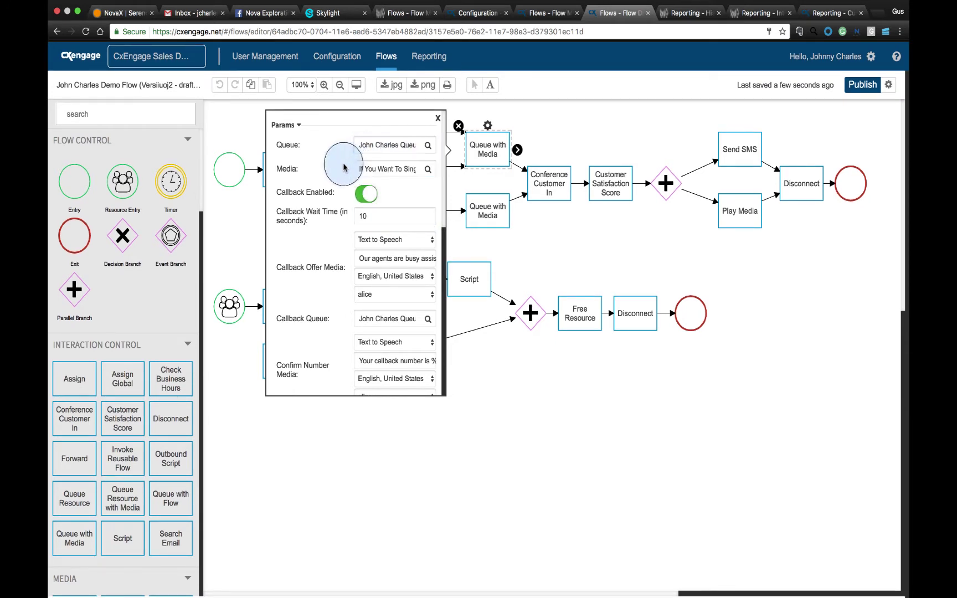
Review the callback settings of that Queue with Media block, from wait time to agent callback media, and close its parameters.
left_click(361, 196)
left_click(380, 216)
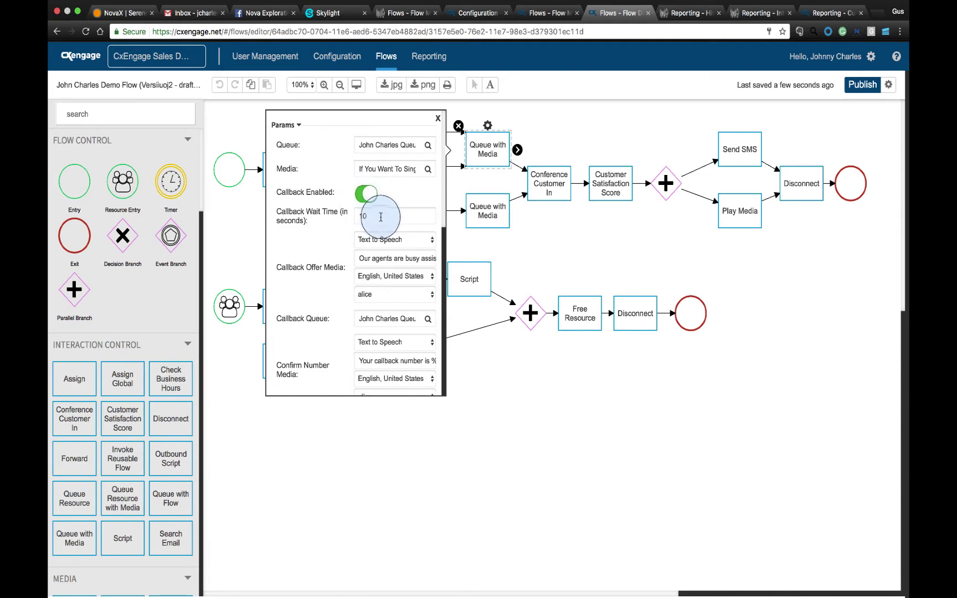
left_click(379, 211)
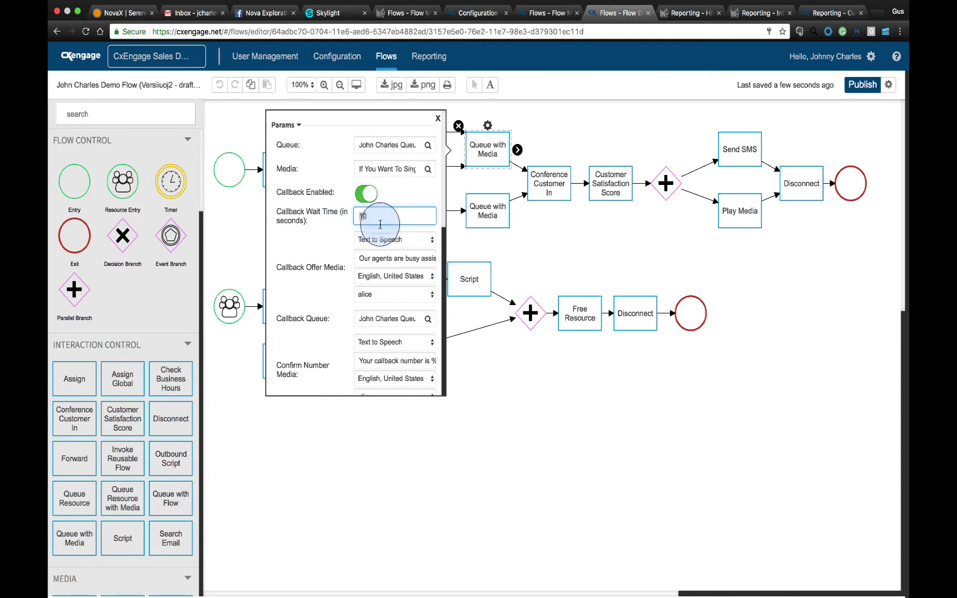
scroll(326, 238, "down", 4)
scroll(338, 249, "up", 4)
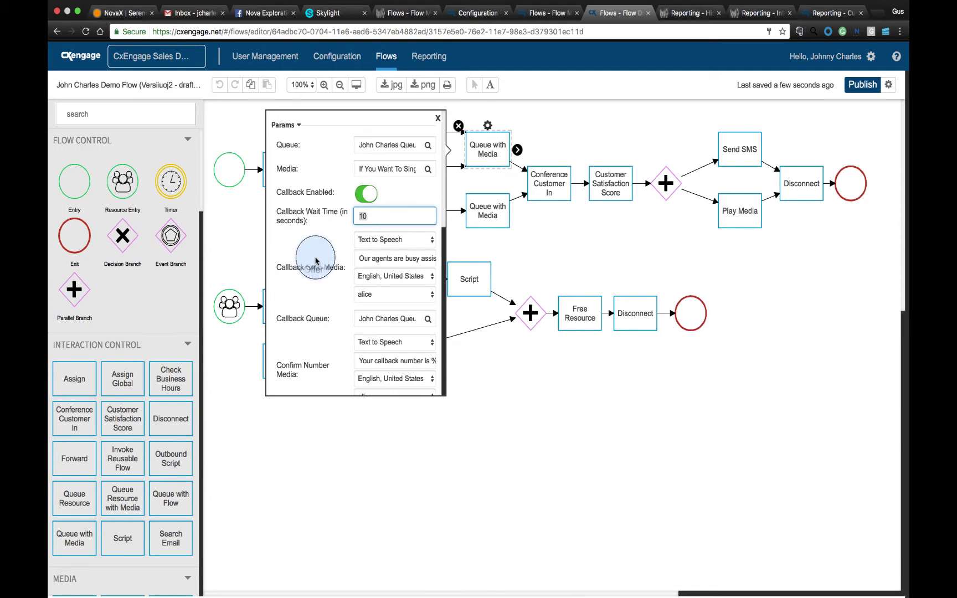
scroll(316, 261, "down", 10)
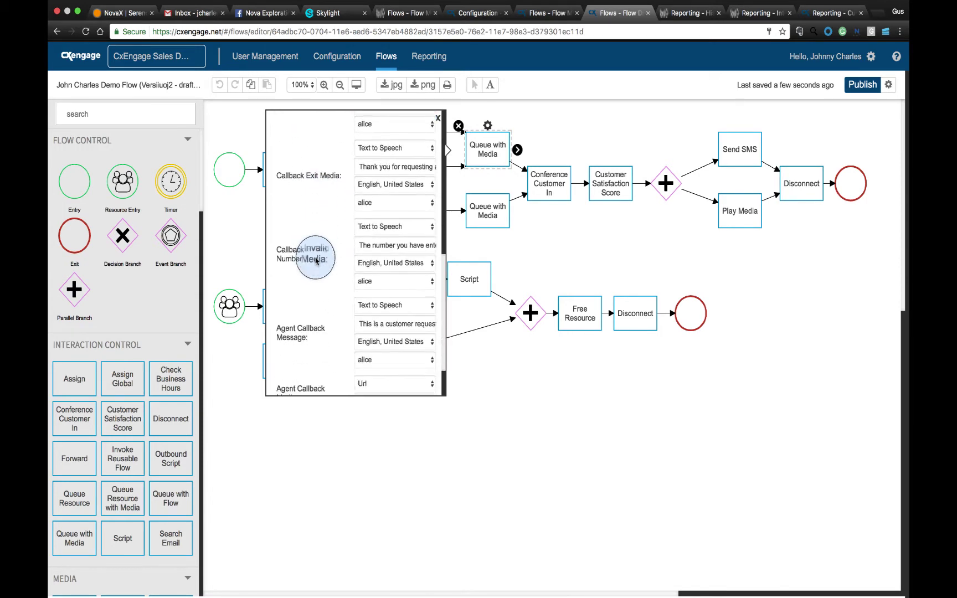
scroll(315, 261, "down", 3)
scroll(315, 261, "up", 15)
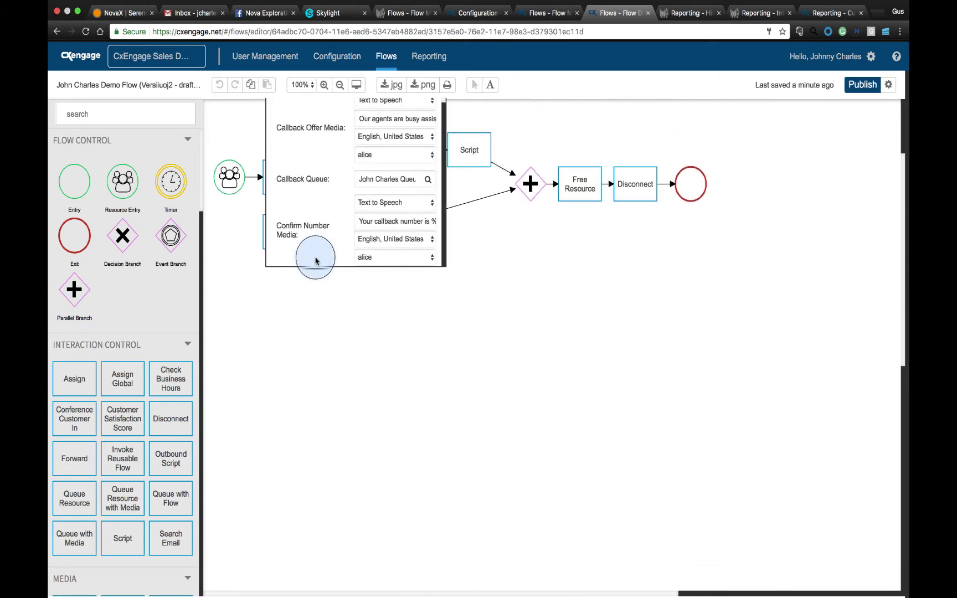
left_click(512, 241)
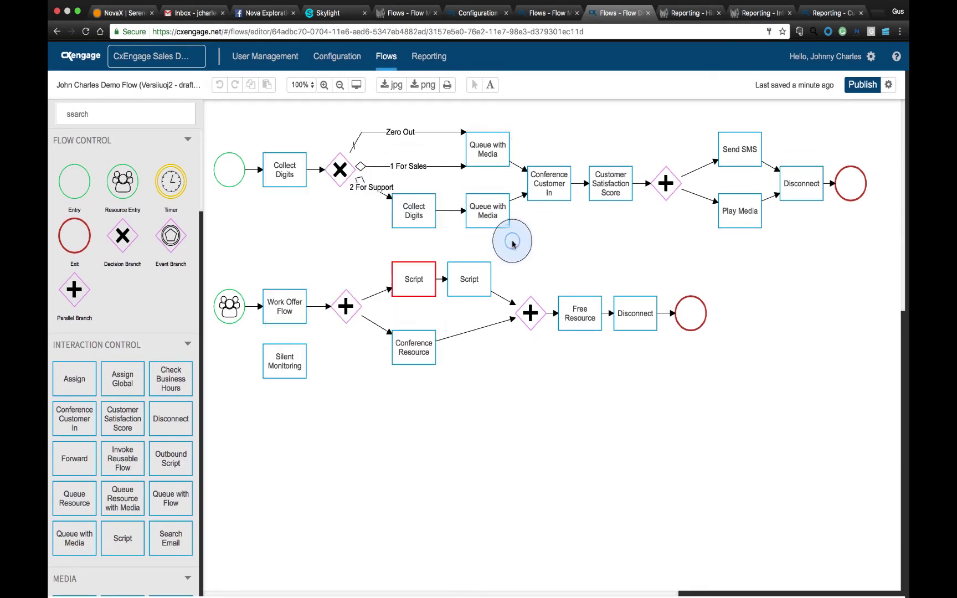
Review the parameters and number of digits of the Collect Digits block on the 2 For Support branch.
left_click(413, 212)
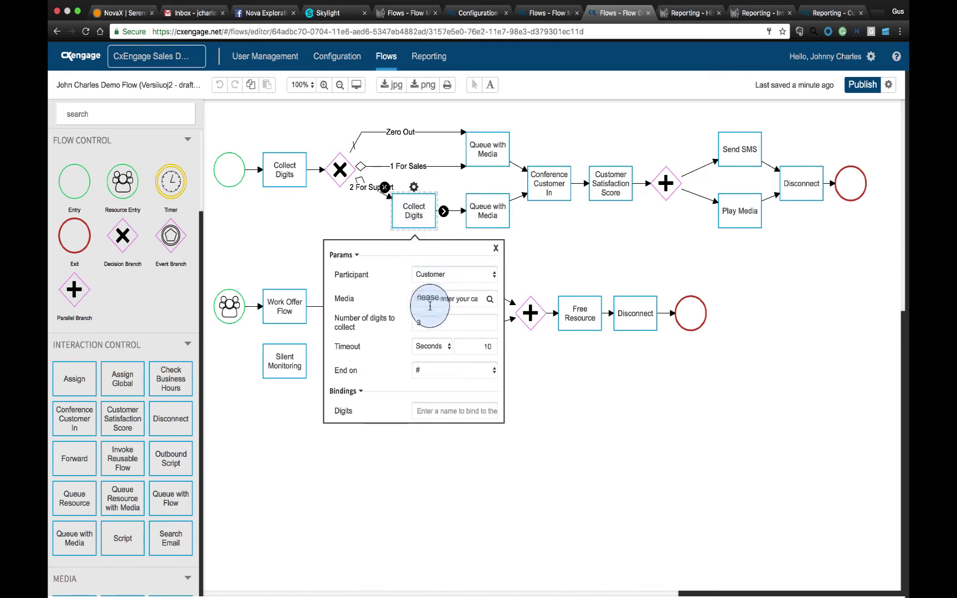
left_click(424, 323)
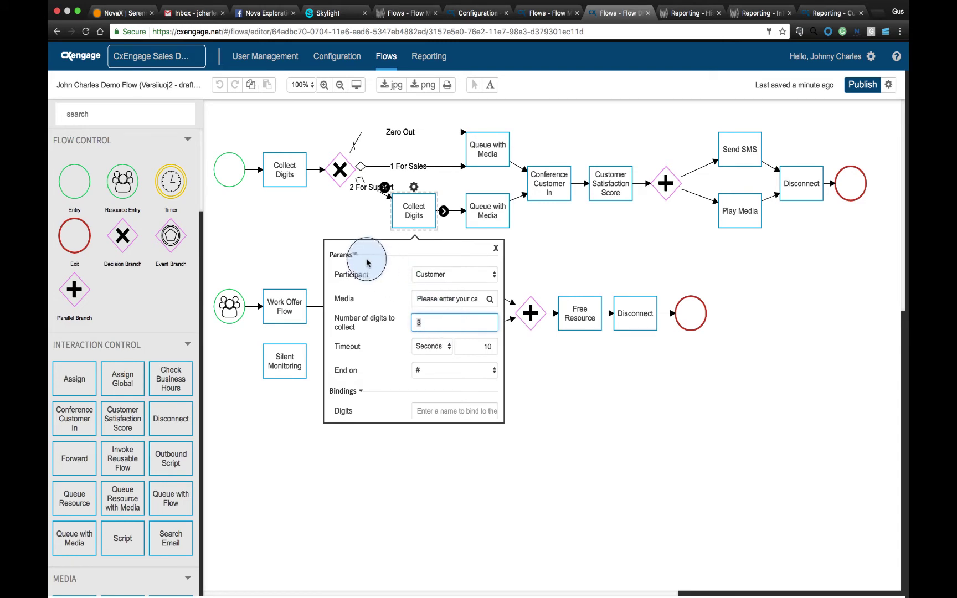
left_click(349, 221)
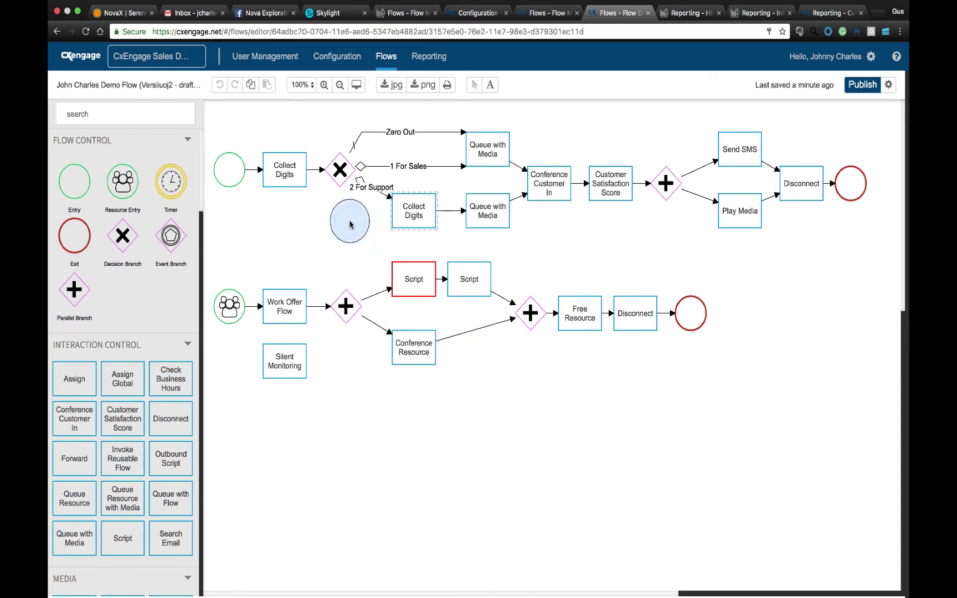
Try placing a REST Request: Generic block below the decision branch, beside the 2 For Support Collect Digits block.
scroll(118, 396, "down", 15)
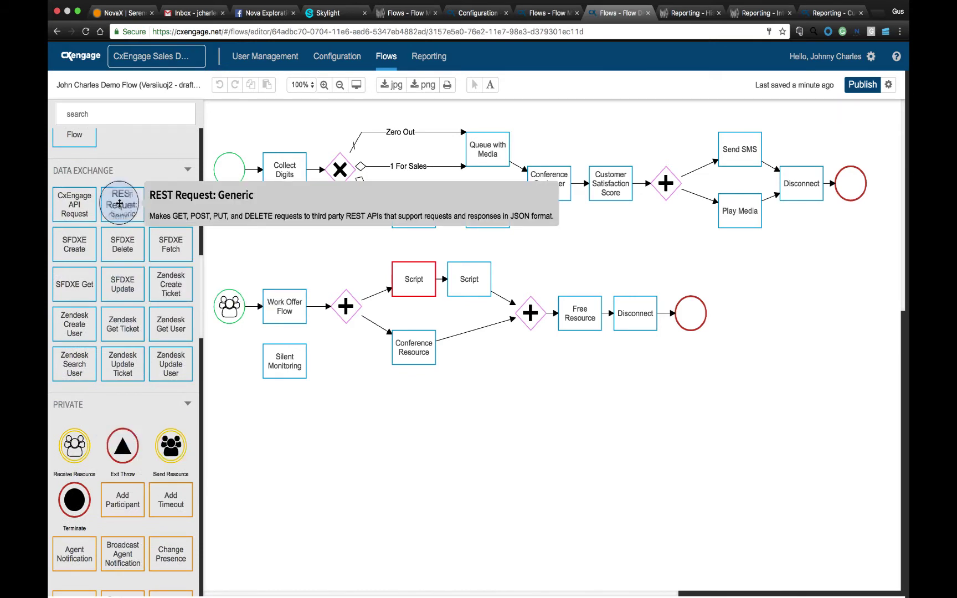
left_click_drag(120, 203, 357, 229)
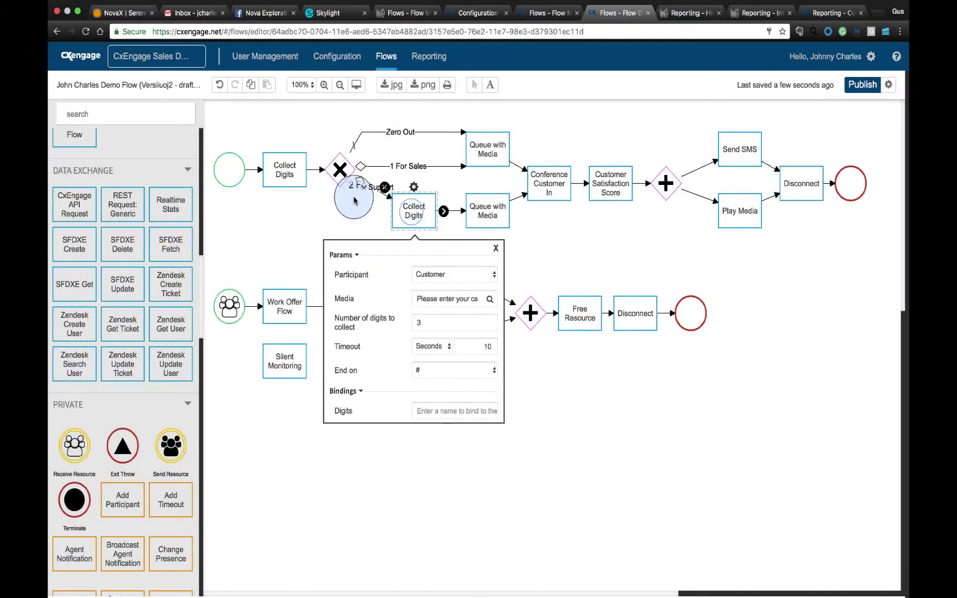
left_click(414, 207)
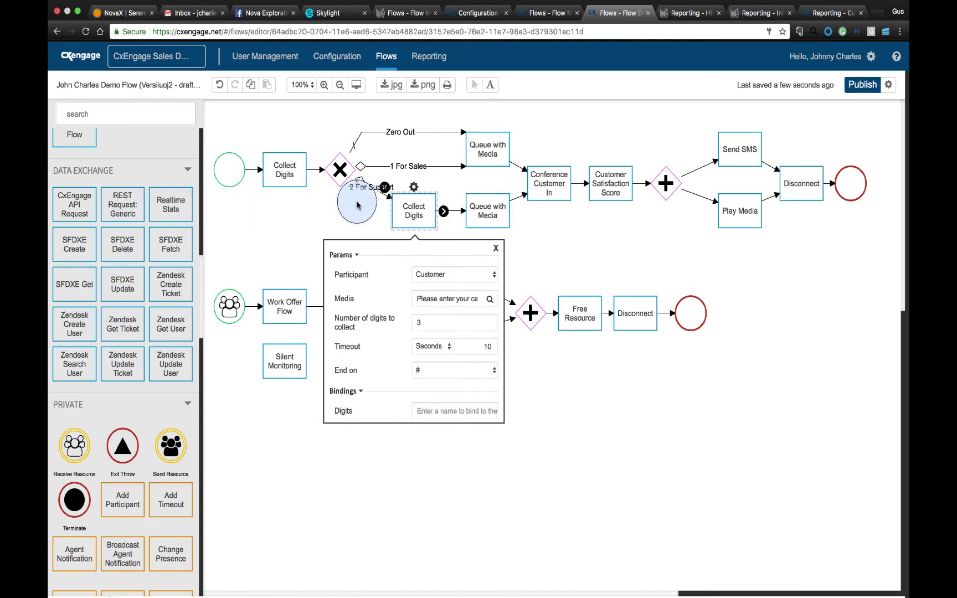
Enable callback in the Queue with Media block on the 2 For Support branch and check its callback wait time.
left_click(484, 213)
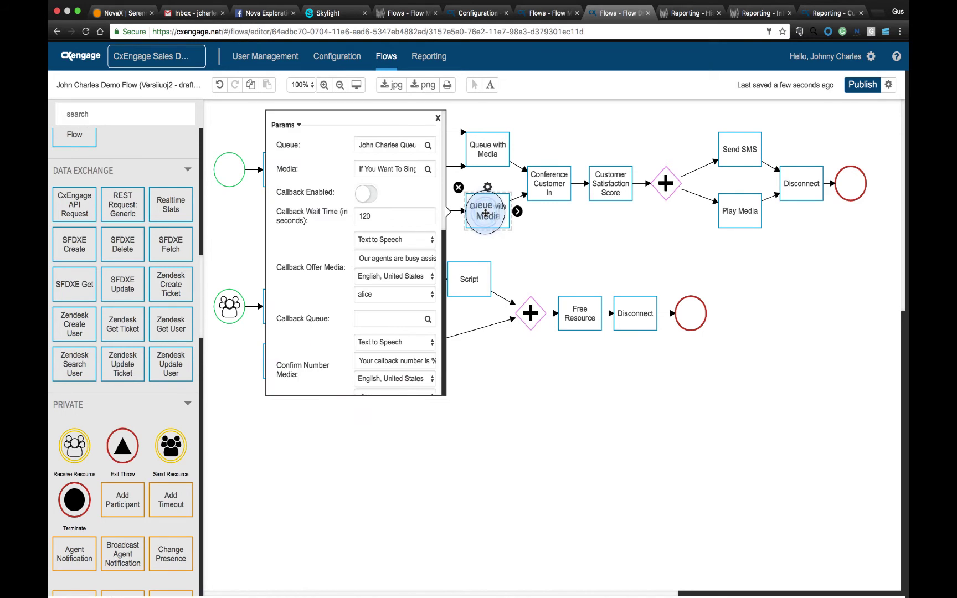
left_click(373, 194)
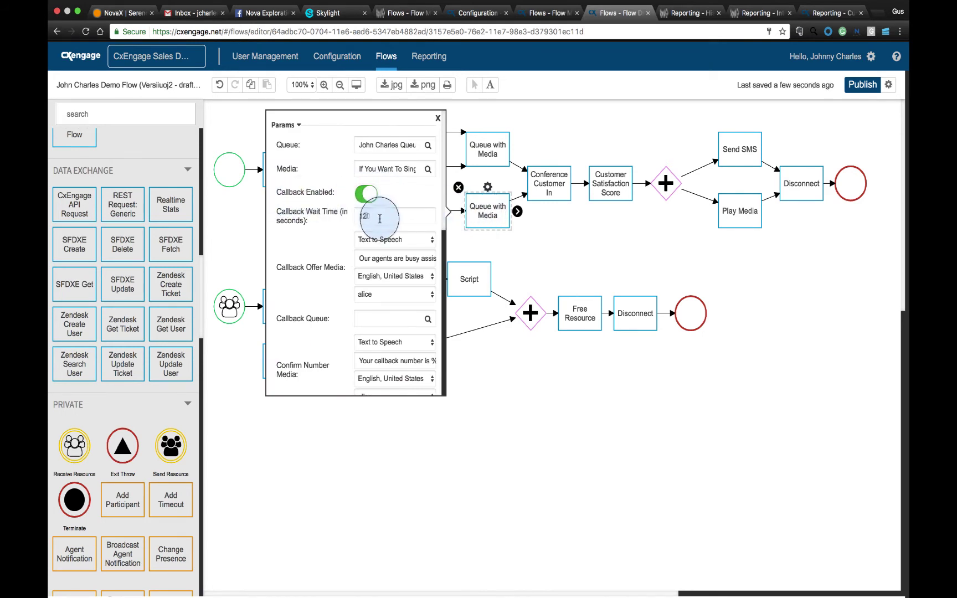
left_click_drag(382, 215, 320, 209)
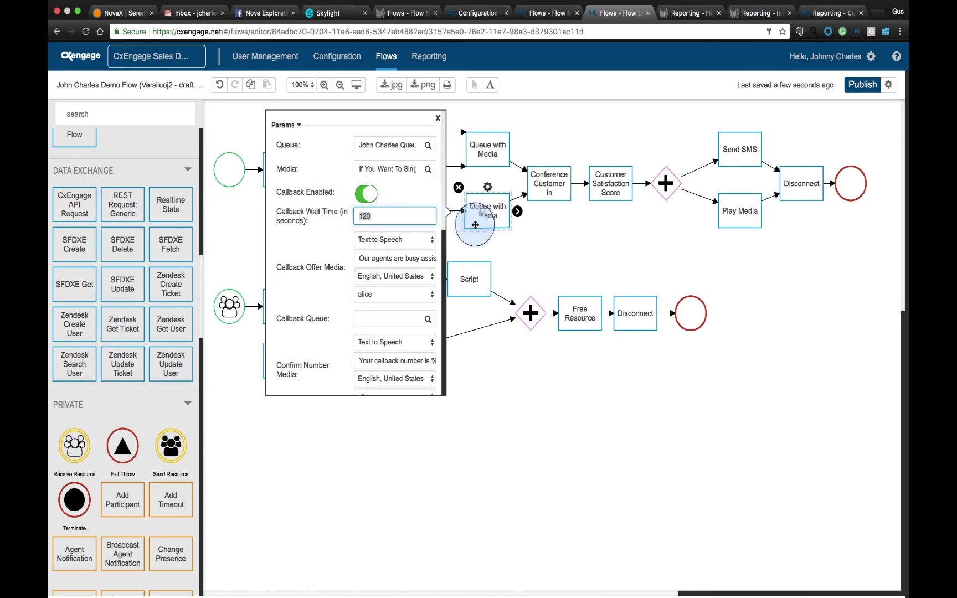
left_click(549, 241)
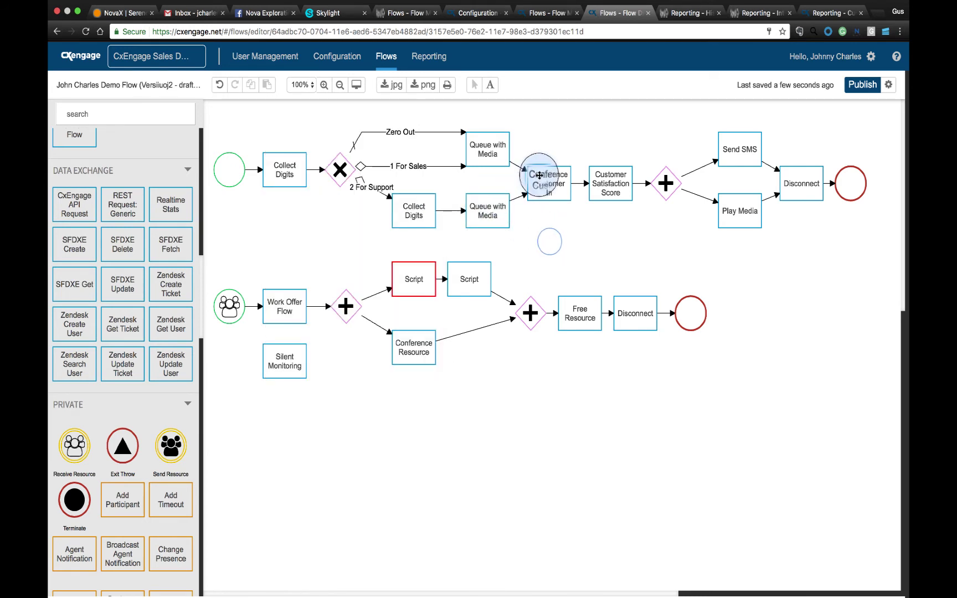
Inspect the settings of the resource entry point and the parameters of the Work Offer Flow block after it.
left_click(229, 307)
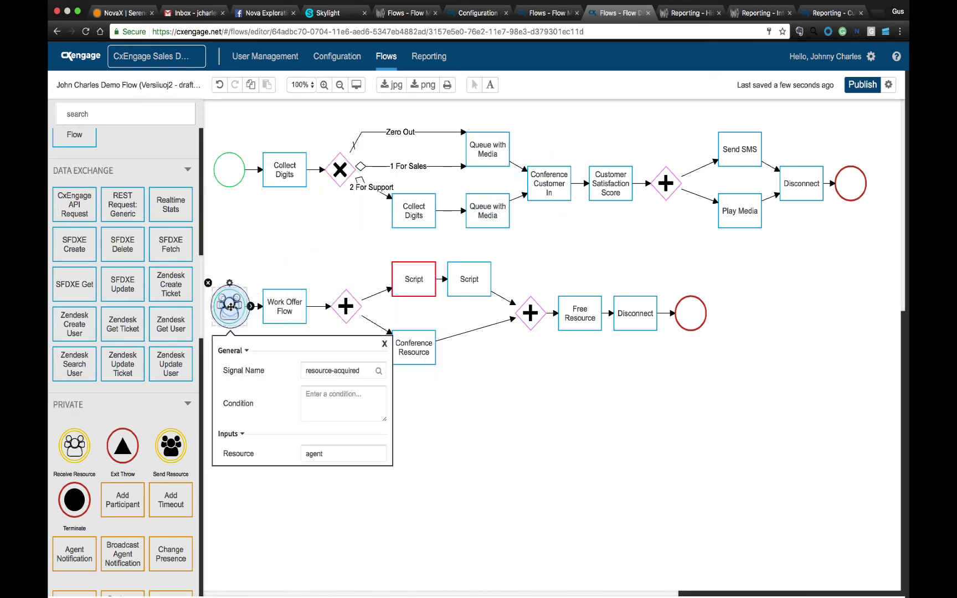
left_click_drag(230, 307, 285, 306)
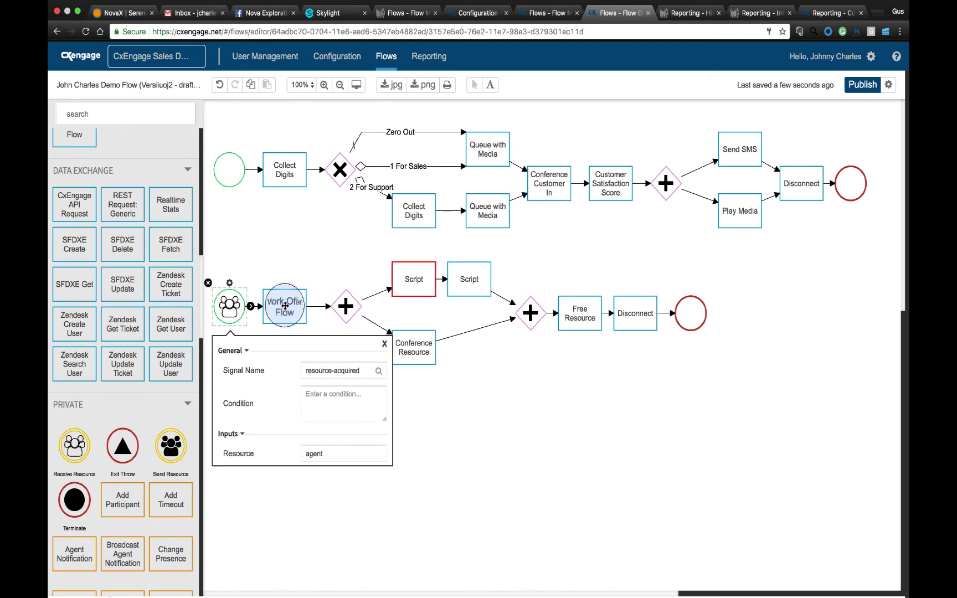
left_click(285, 306)
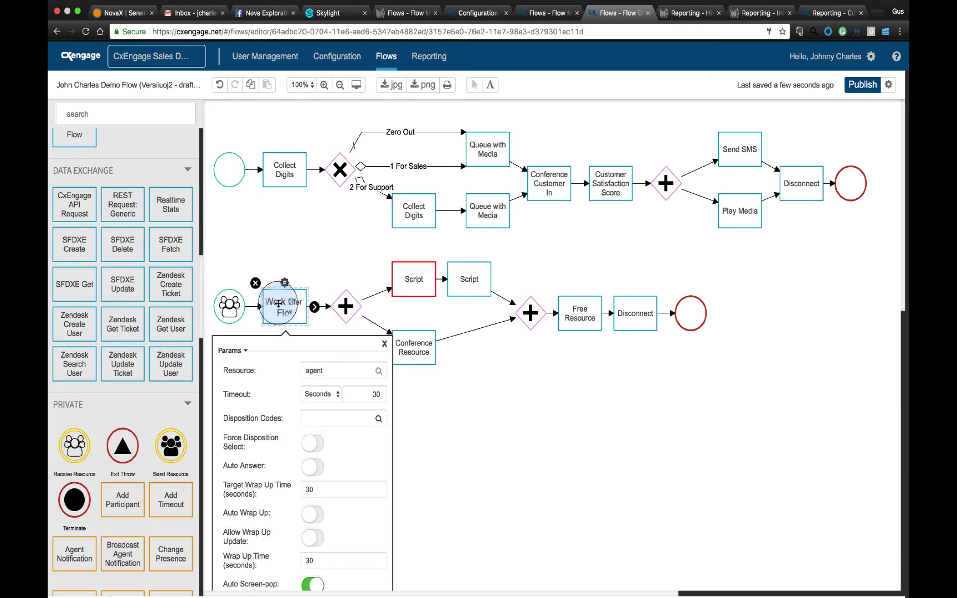
Compare the parameters of the Conference Resource and Conference Customer In blocks.
left_click(410, 345)
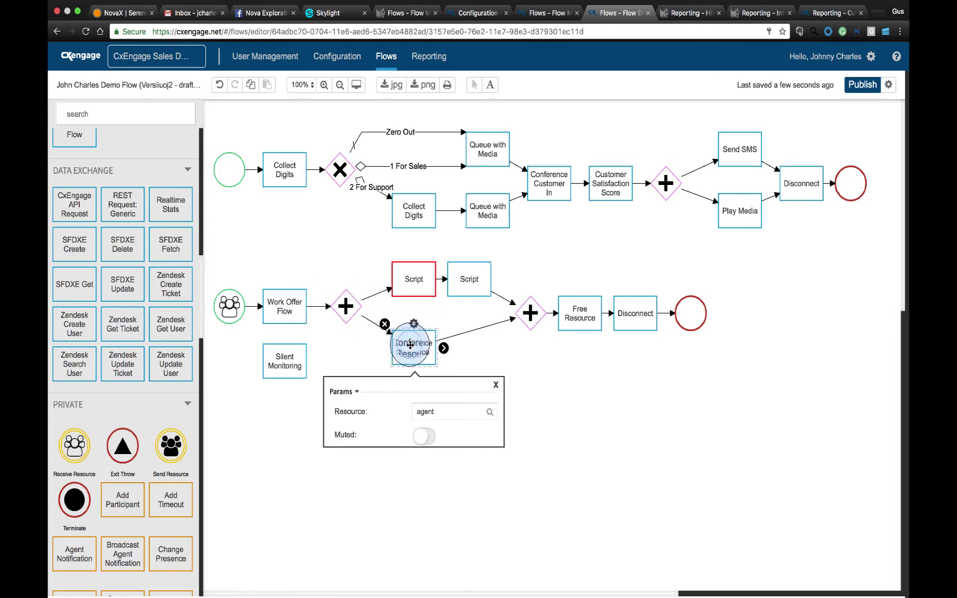
left_click(546, 189)
left_click(409, 343)
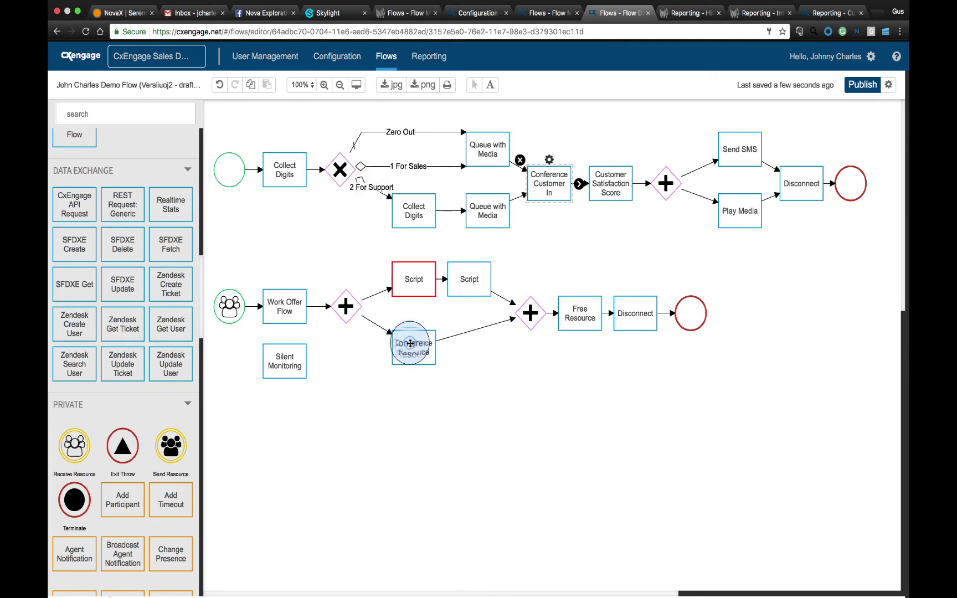
left_click(551, 180)
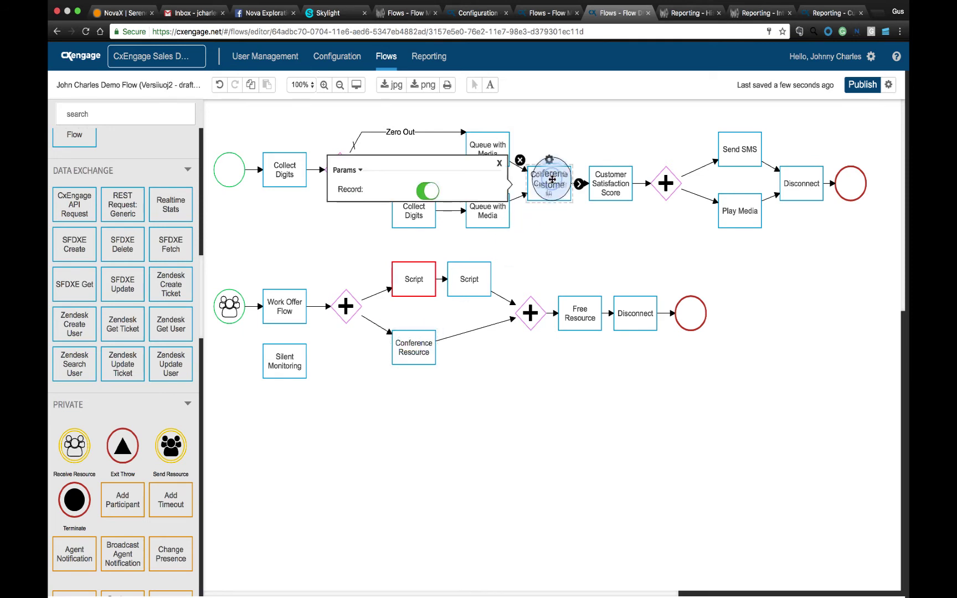
left_click(415, 346)
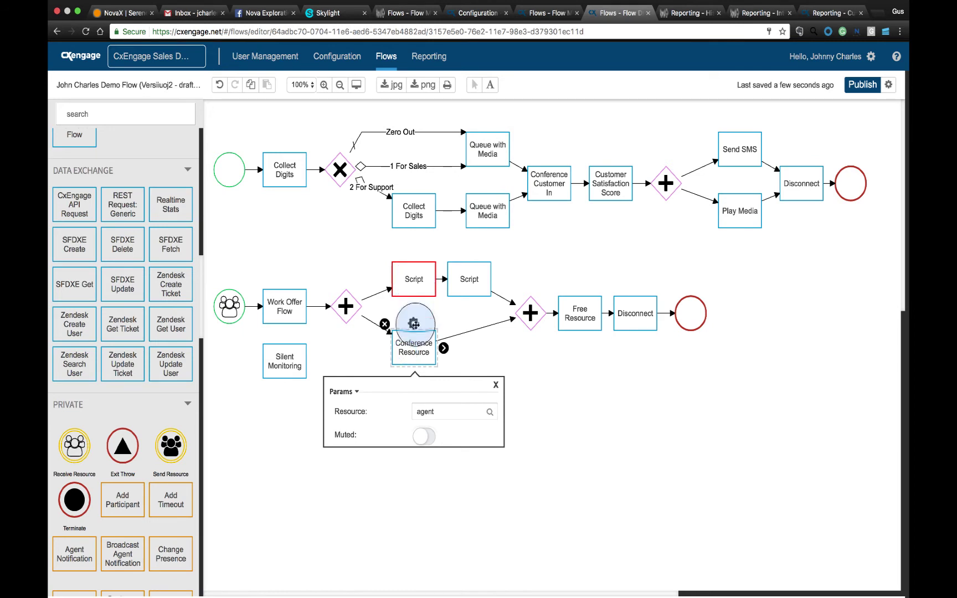
Open the script of the first, red-outlined Script block, review its questions and links, and close the editor.
left_click(413, 273)
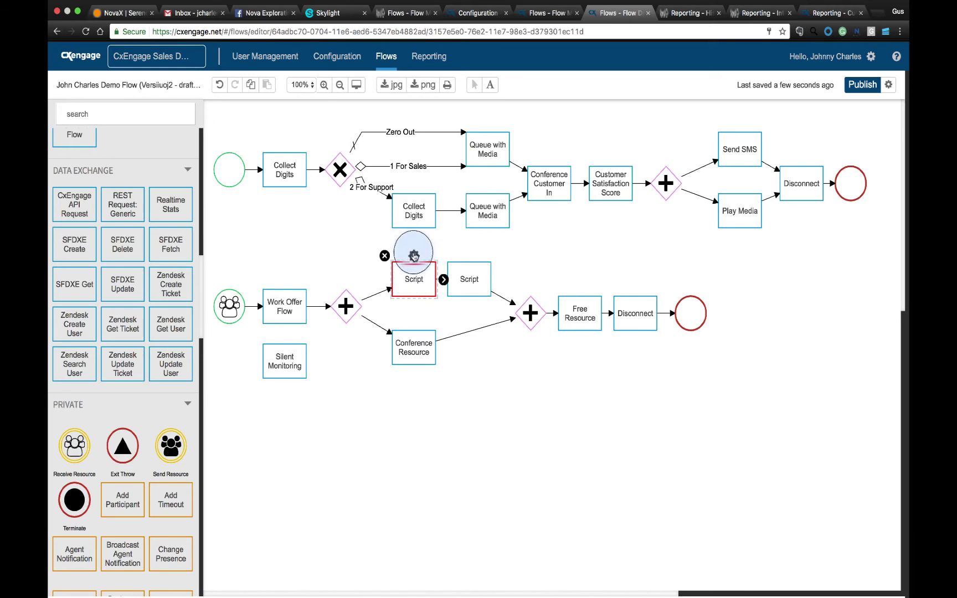
left_click(414, 255)
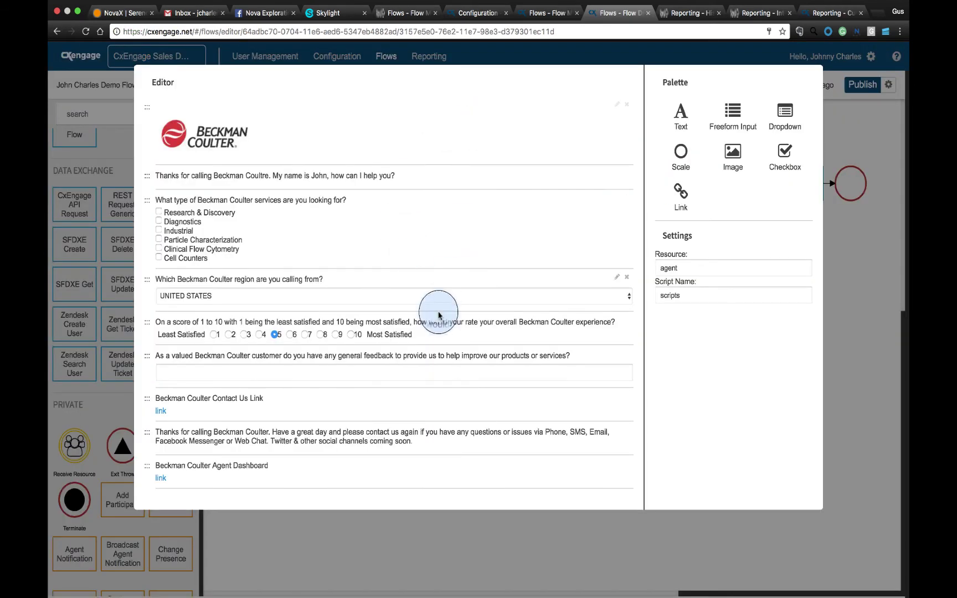
left_click(369, 529)
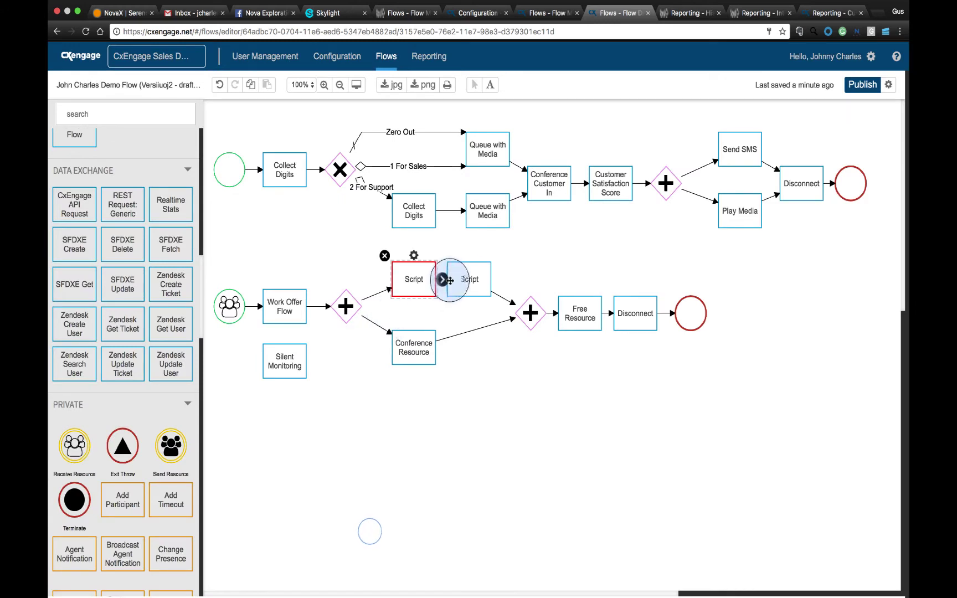
Move the second Script block slightly away from the first, and review its script in the editor.
left_click_drag(449, 280, 479, 278)
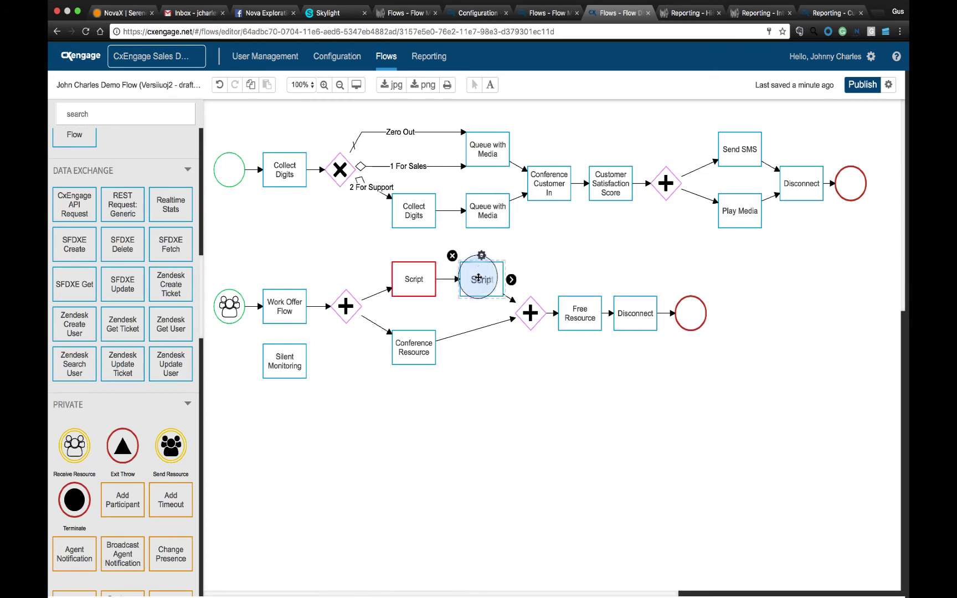
left_click(482, 256)
left_click(481, 255)
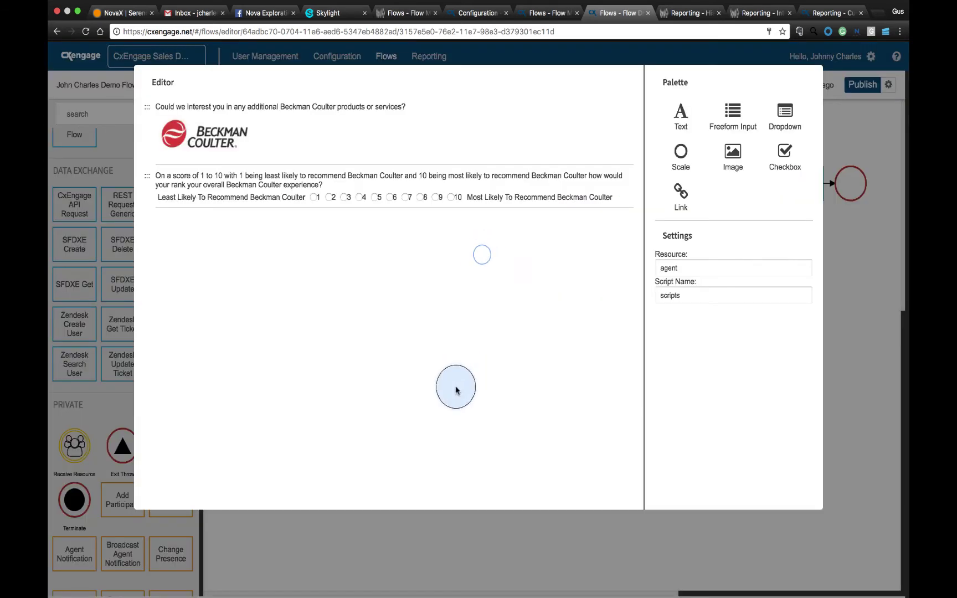
left_click(420, 521)
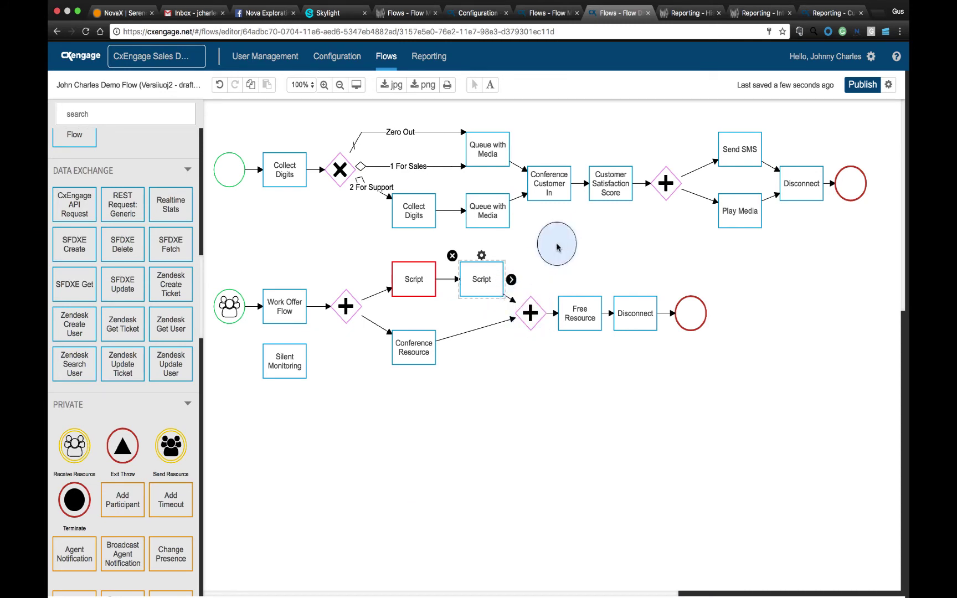
Check the Free Resource parameters and the invalid input media, score media and bindings of the Customer Satisfaction Score block.
left_click(578, 317)
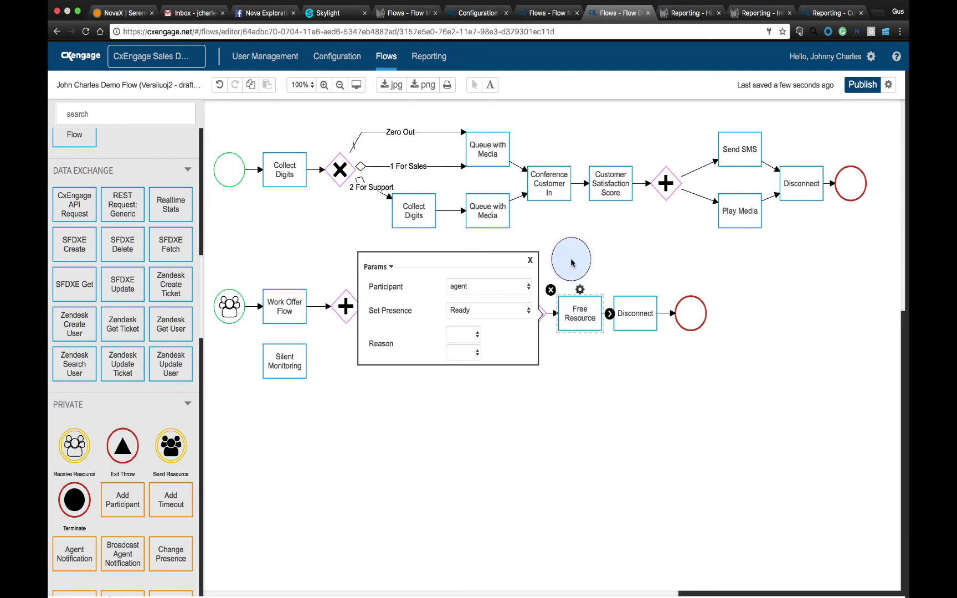
left_click(610, 185)
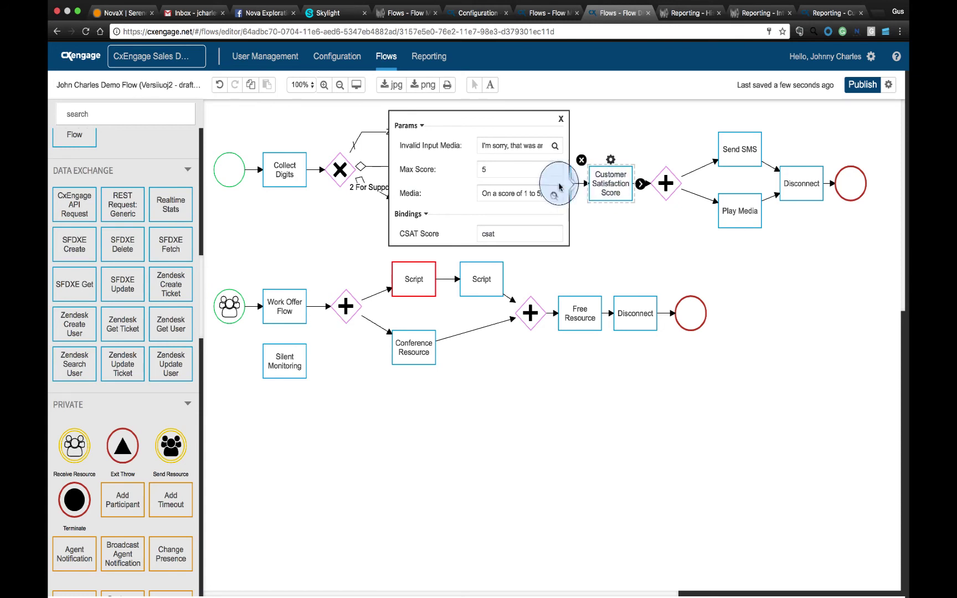
left_click(500, 146)
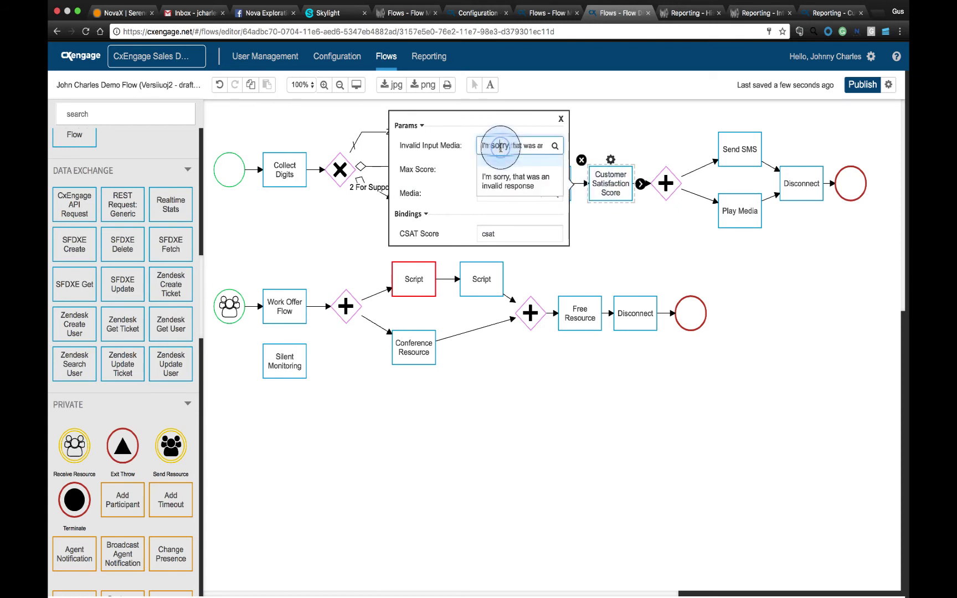
left_click(516, 181)
left_click(498, 192)
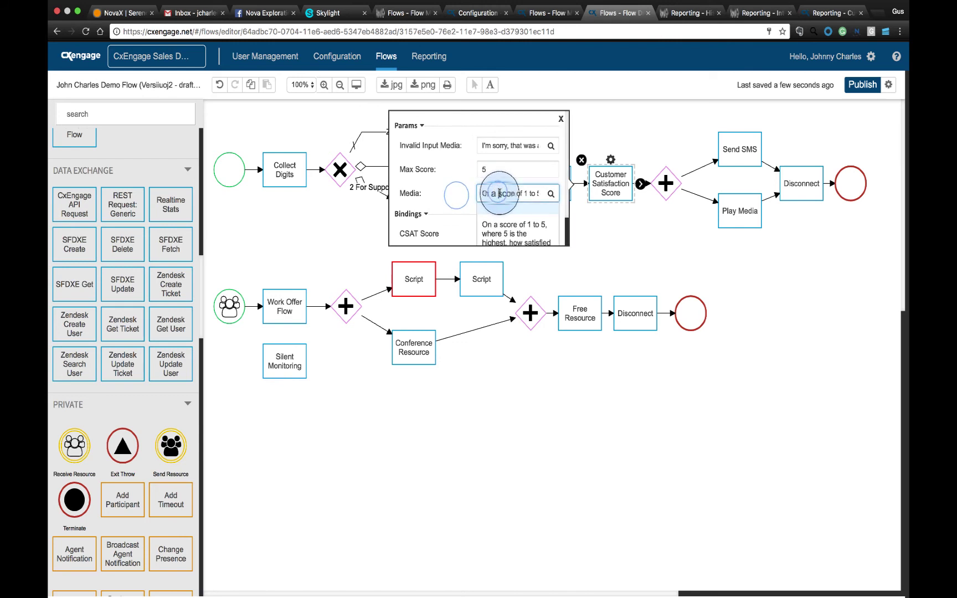
left_click(509, 232)
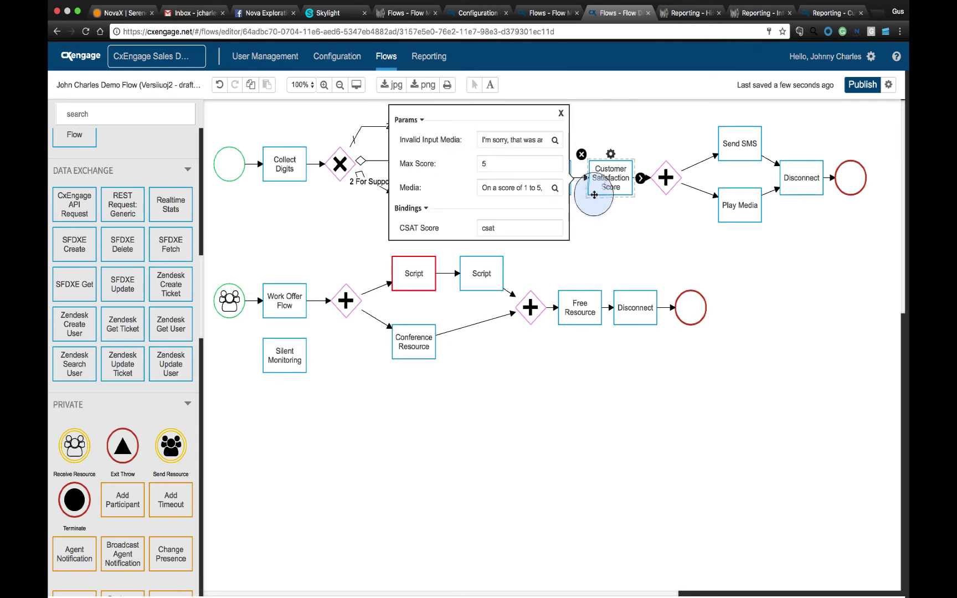
left_click(609, 181)
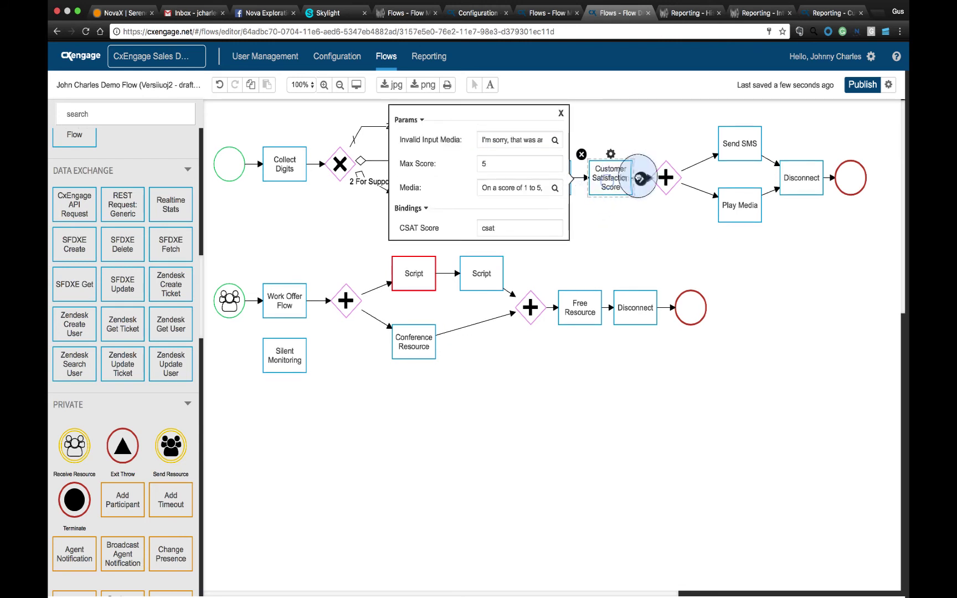
Review the Send SMS block's parameters, reading through its SMS message text, and close them.
left_click(736, 143)
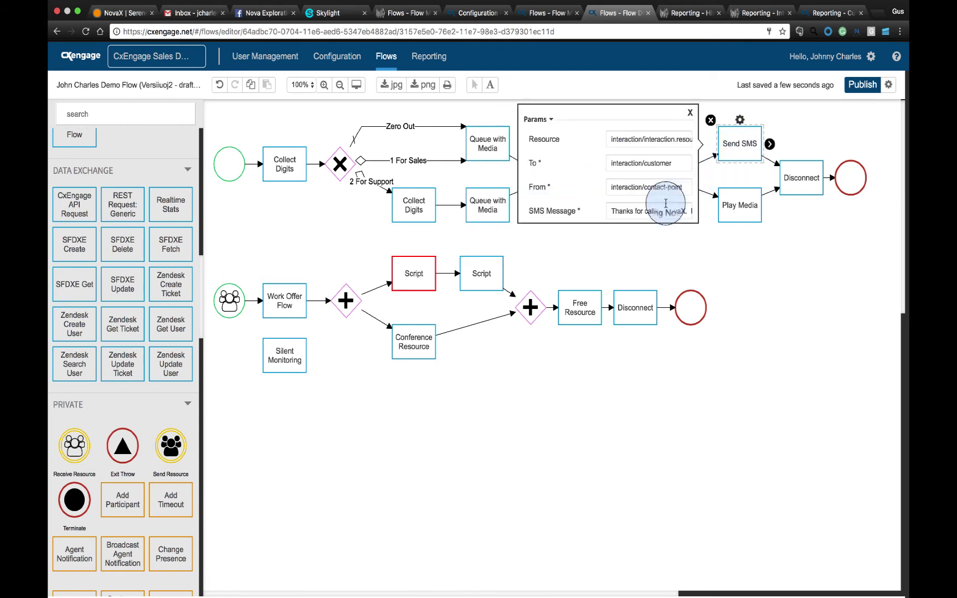
mouse_move(641, 210)
left_mouse_down()
mouse_move(704, 218)
mouse_move(639, 213)
left_mouse_up()
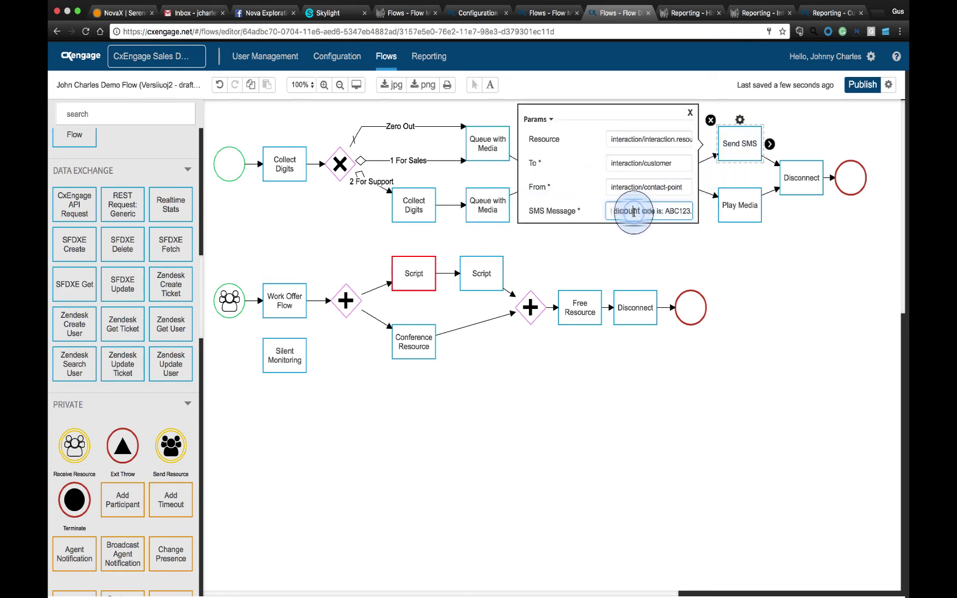
left_click(659, 211)
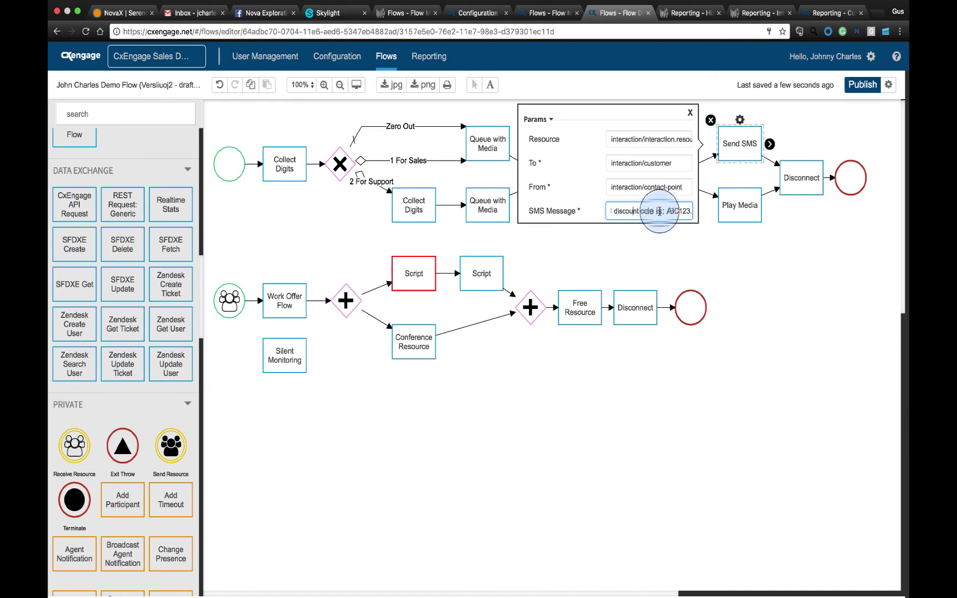
left_click(654, 243)
Retrace the path from the Customer Satisfaction Score block through the parallel branch towards Send SMS.
left_click(666, 178)
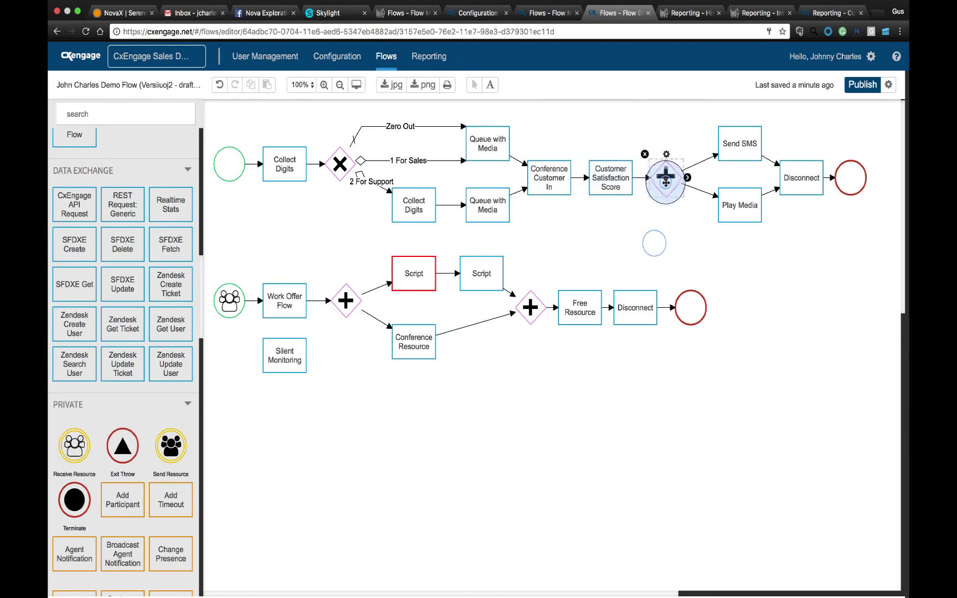
left_click(614, 180)
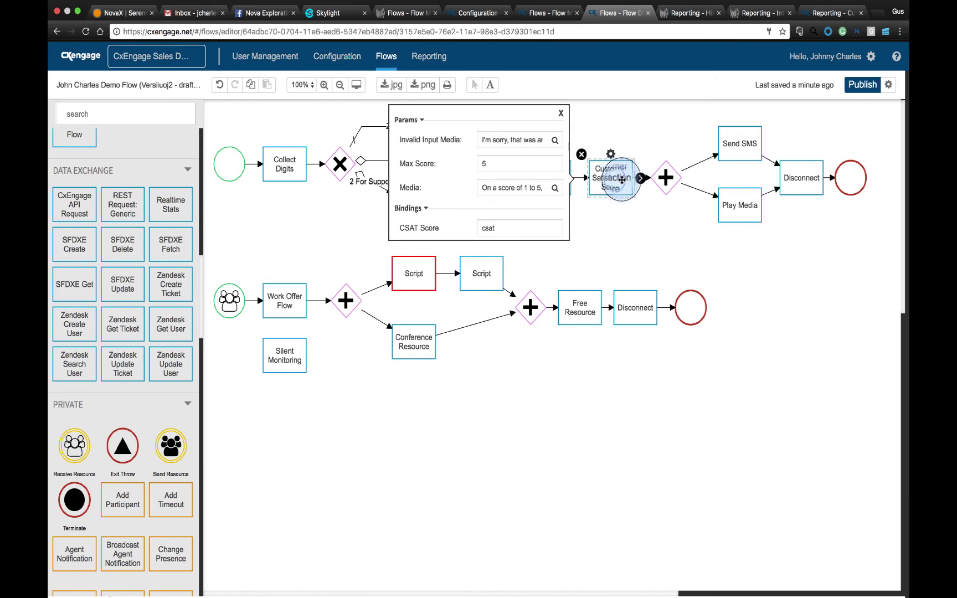
left_click(664, 177)
left_click(728, 145)
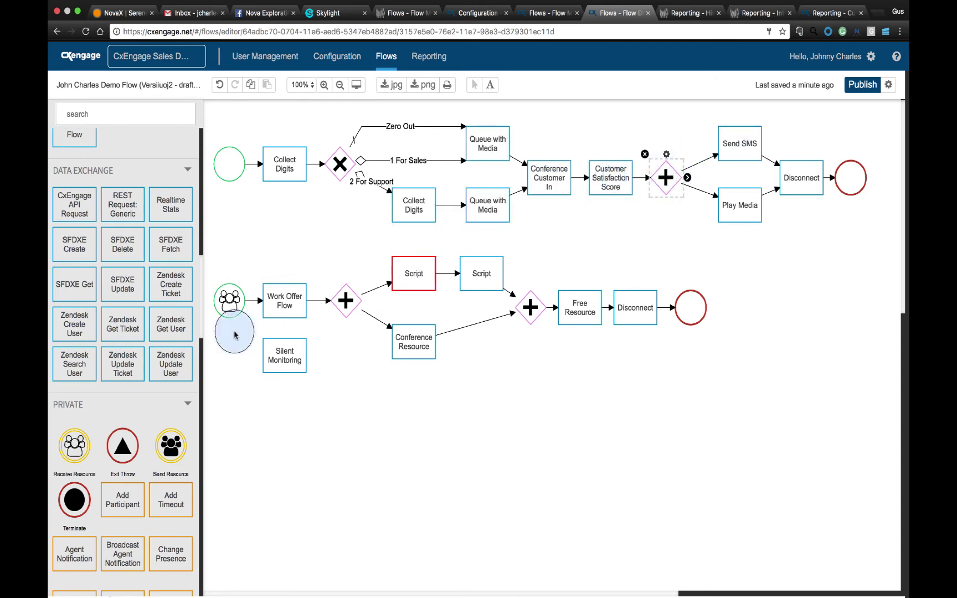
Add a Queue with Media block below the customer-side parallel branch and connect the branch to it.
left_click(168, 360)
scroll(168, 361, "up", 2)
scroll(168, 354, "up", 10)
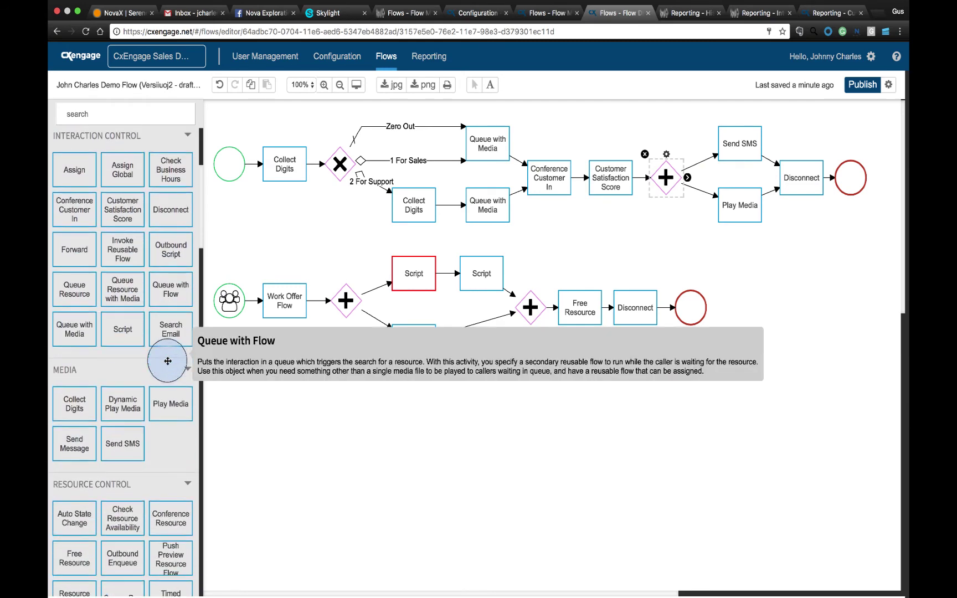
scroll(138, 338, "down", 3)
left_click_drag(79, 300, 667, 238)
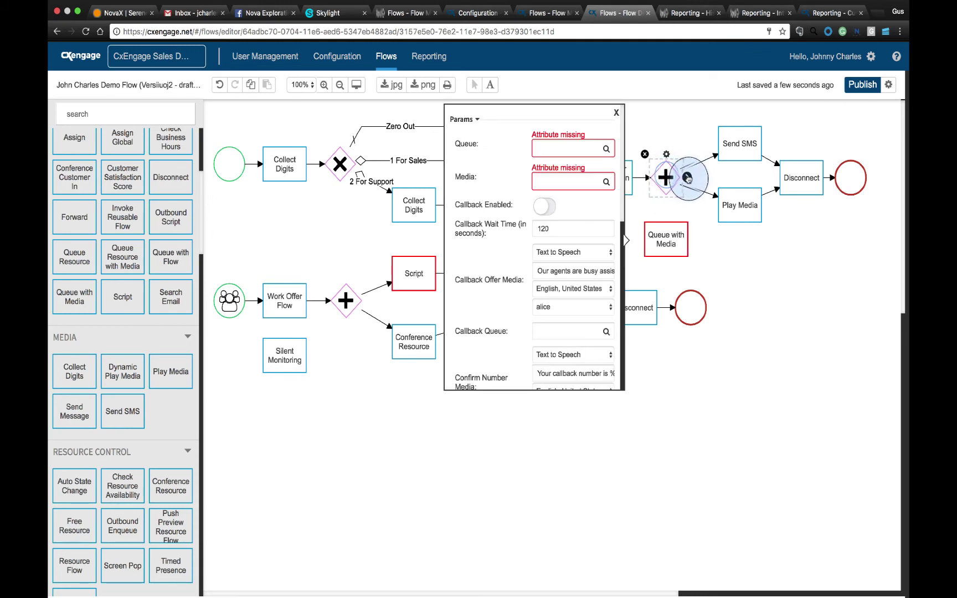
left_click_drag(686, 177, 666, 238)
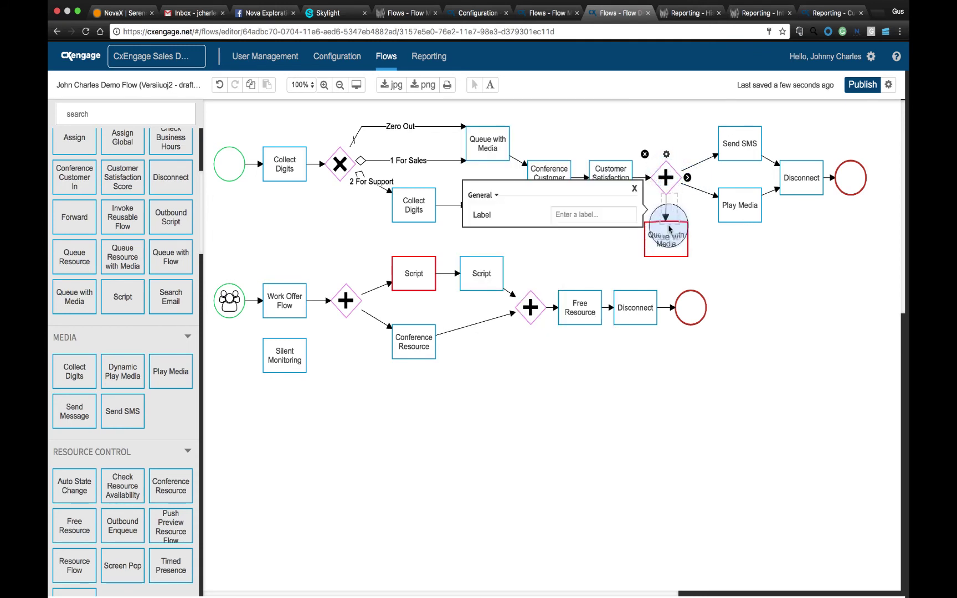
left_click(740, 144)
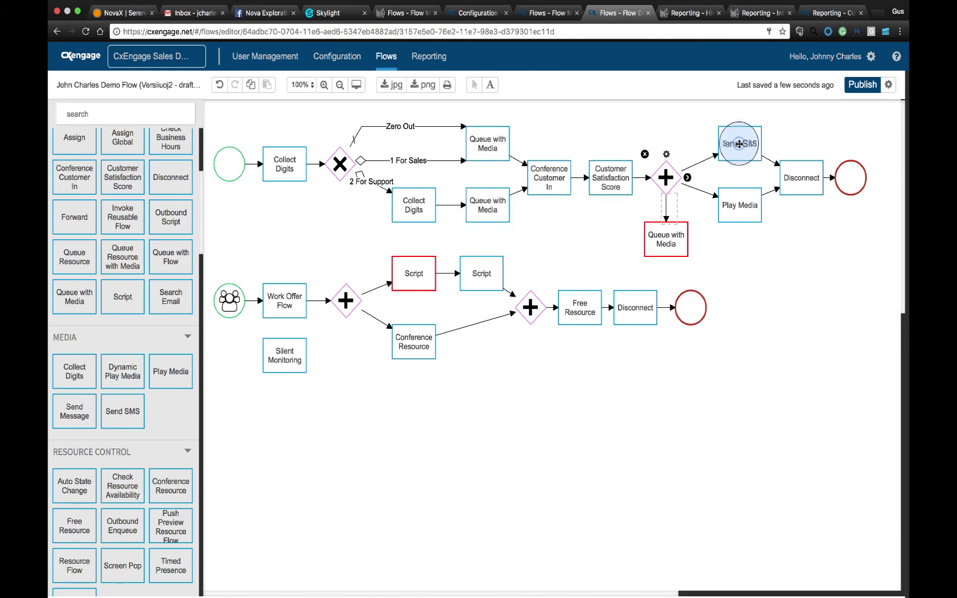
left_click(738, 258)
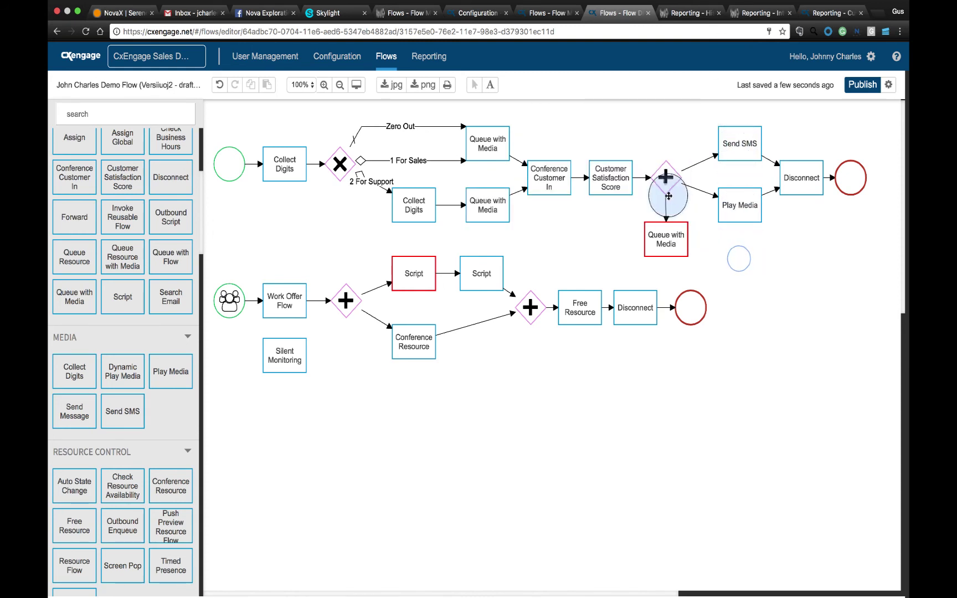
Follow the path from Customer Satisfaction Score to the exit, checking the Play Media block's media and the Disconnect block's participant.
left_click(611, 175)
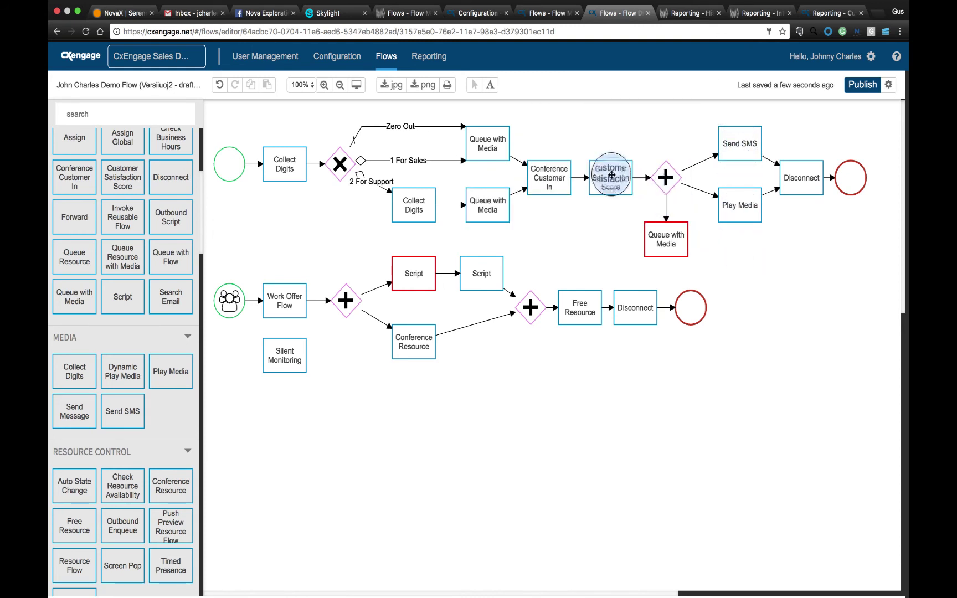
left_click(737, 208)
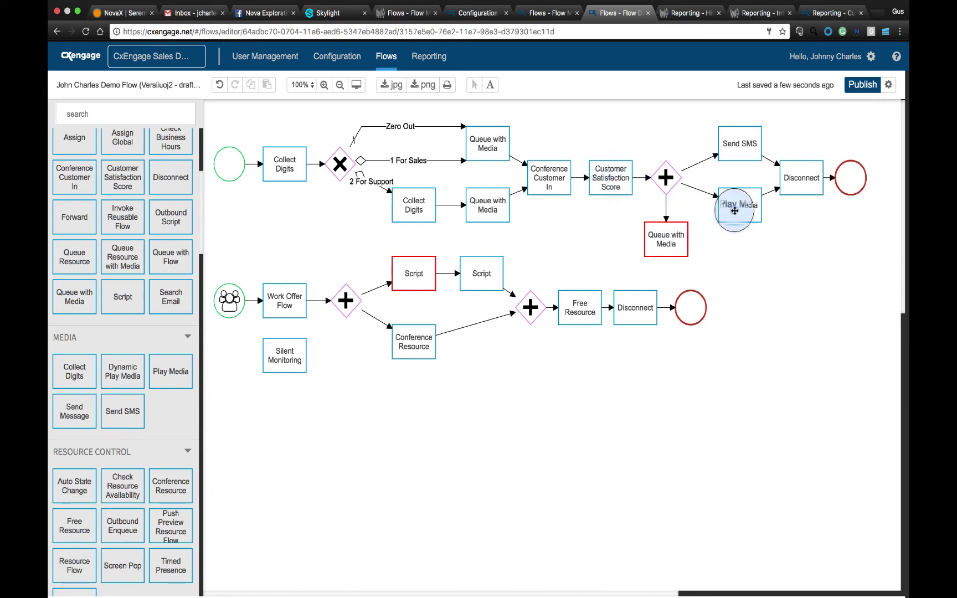
left_click(643, 211)
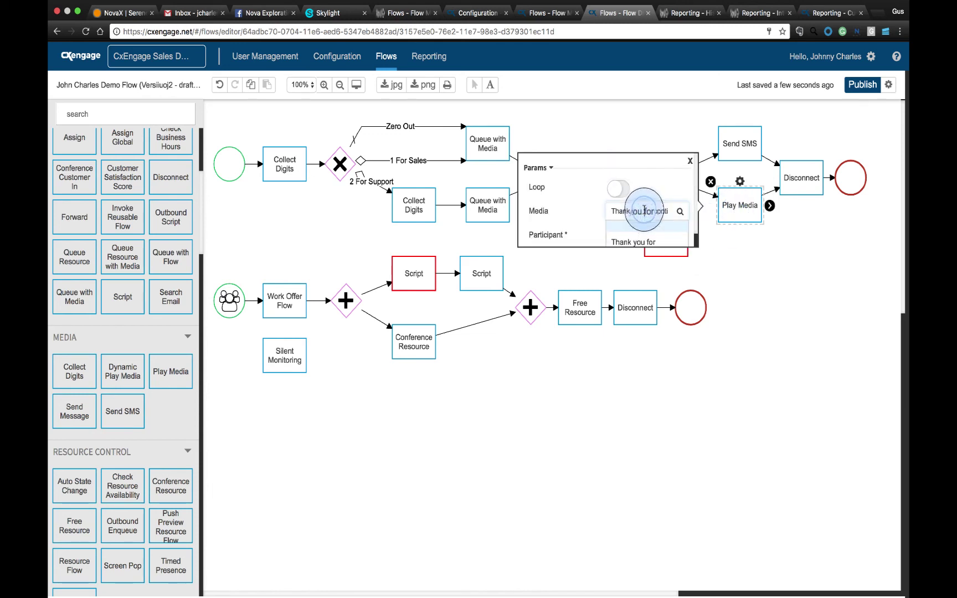
left_click_drag(644, 210, 667, 212)
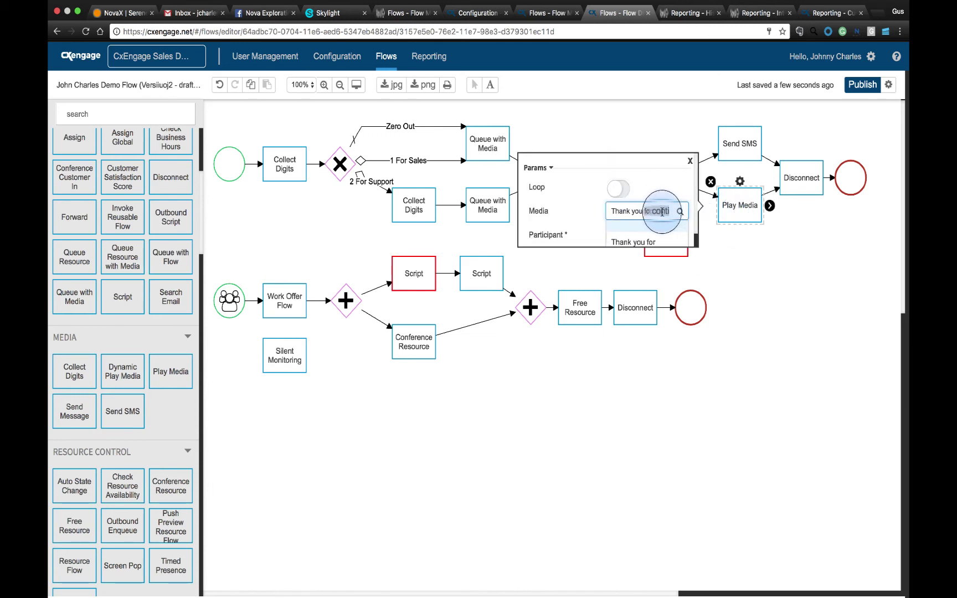
left_click(789, 190)
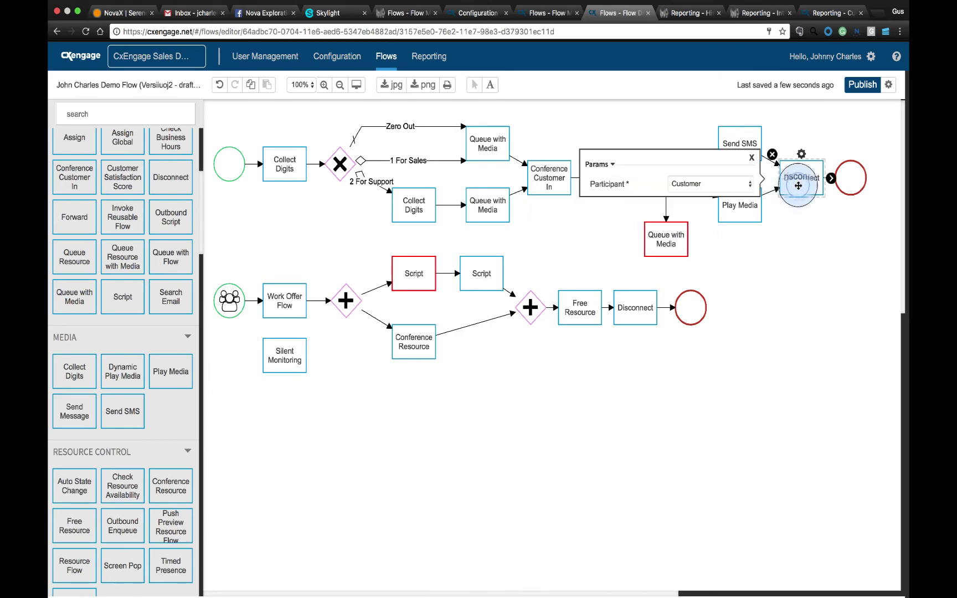
left_click(851, 178)
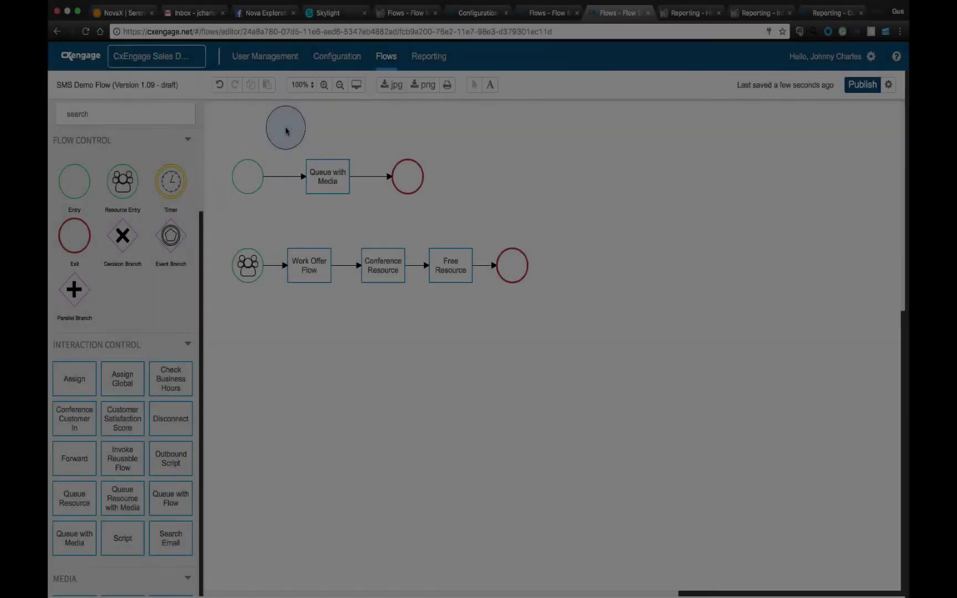
left_click(387, 58)
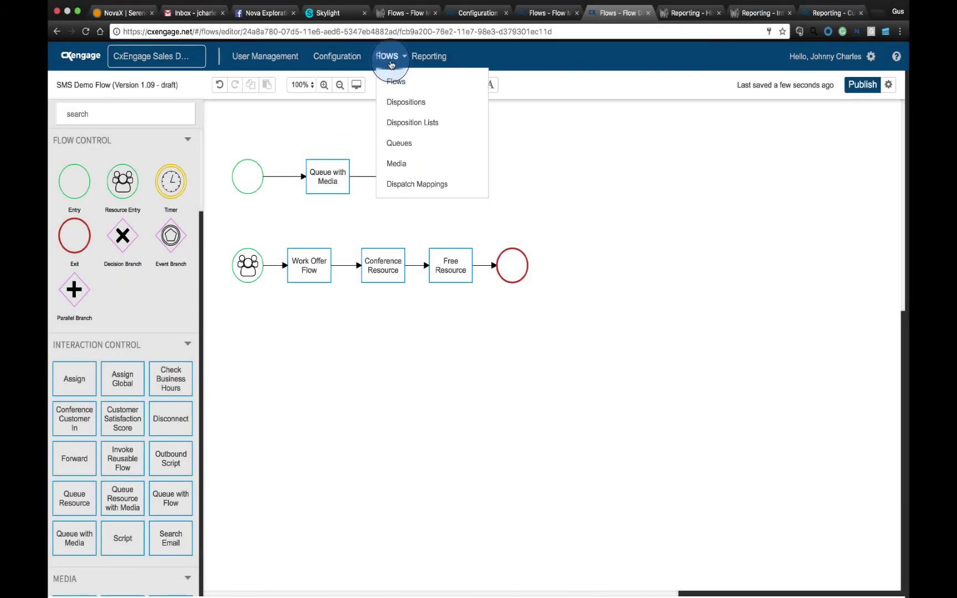
left_click(387, 84)
left_click(404, 87)
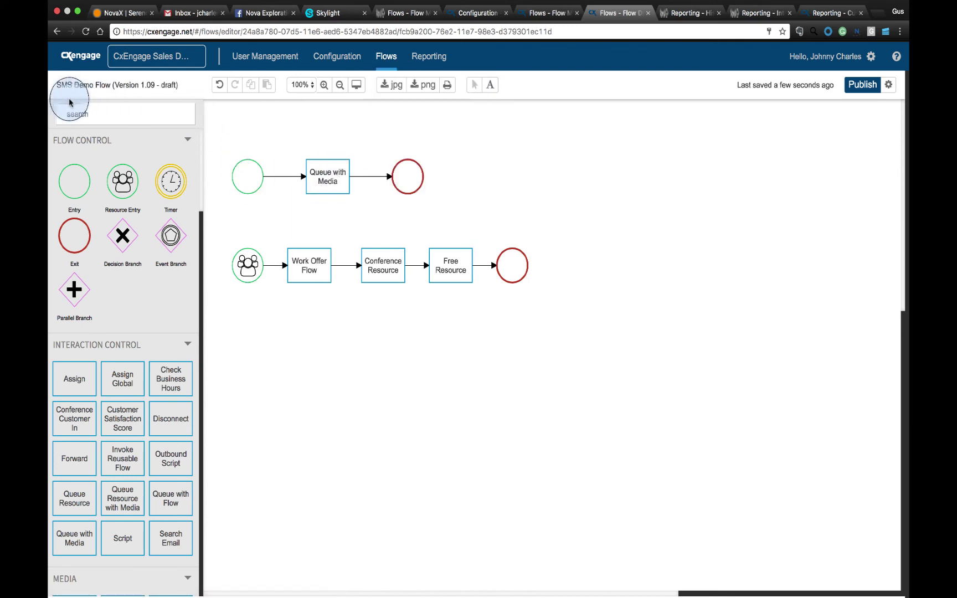
Trace the customer-side path of the SMS Demo Flow from its entry through Queue with Media to the exit.
left_click(247, 181)
left_click(329, 181)
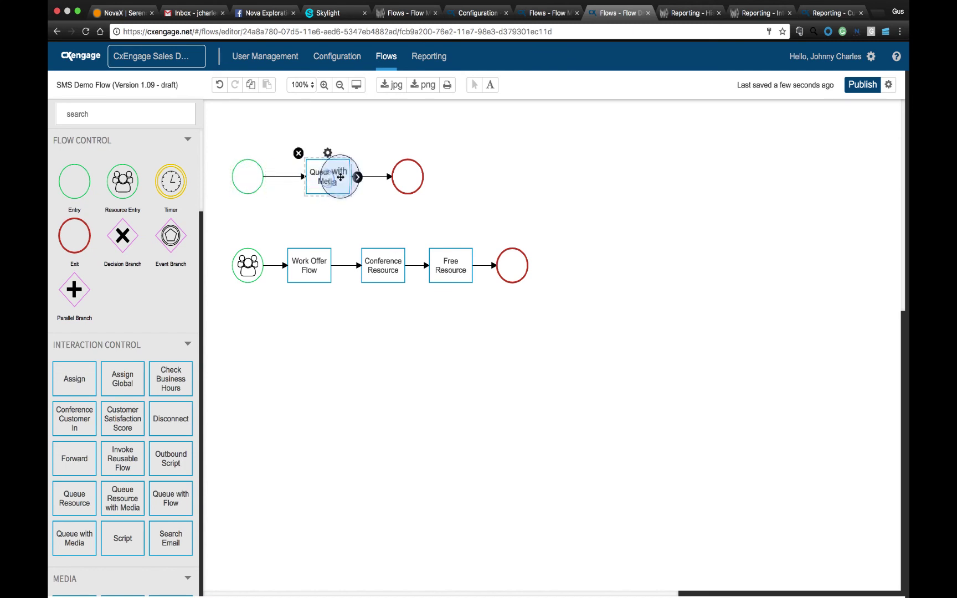
left_click(407, 180)
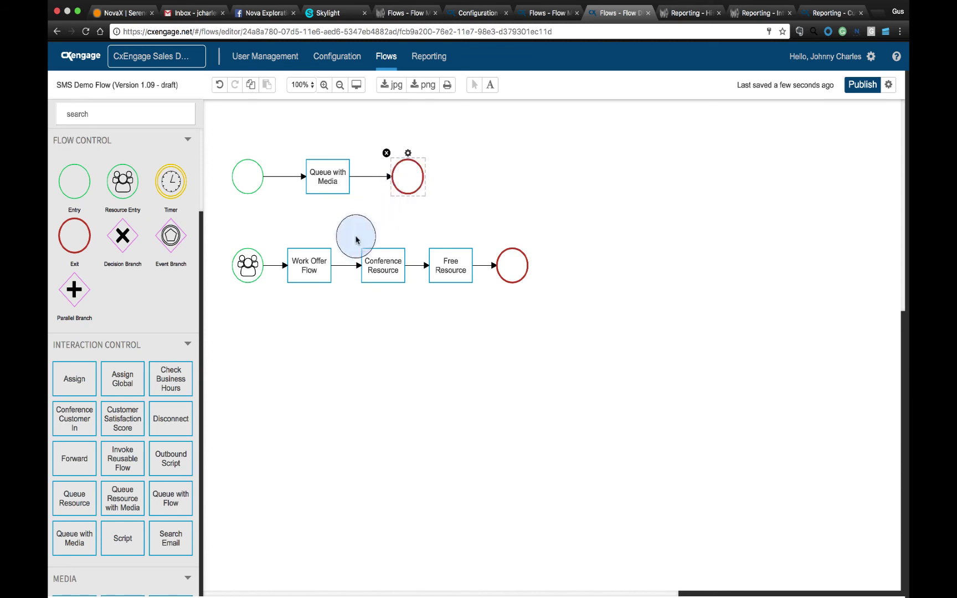
Review the agent-side resource entry settings and the Work Offer Flow, Conference Resource and Free Resource blocks of the SMS Demo Flow.
left_click(246, 268)
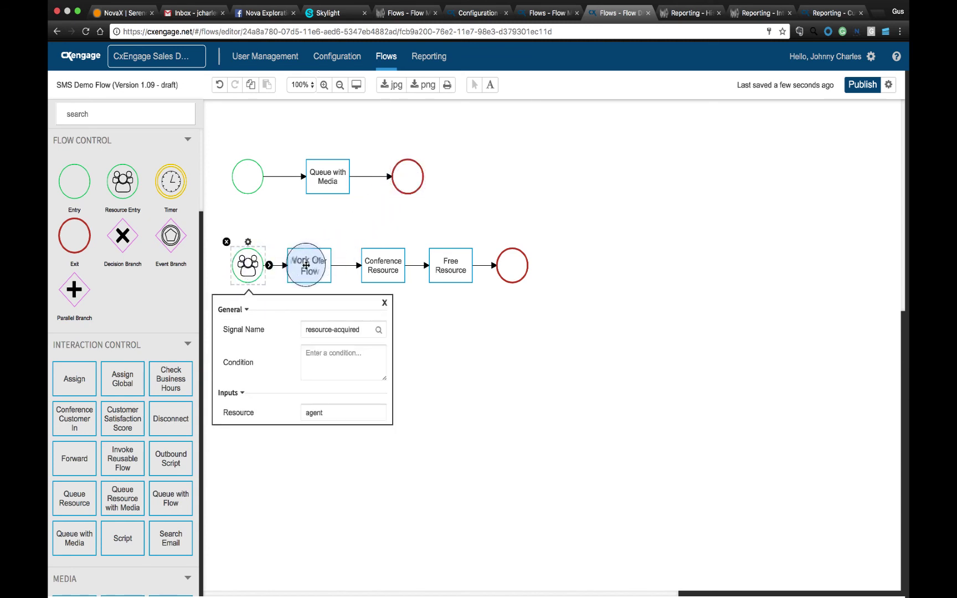
left_click(305, 265)
left_click(376, 261)
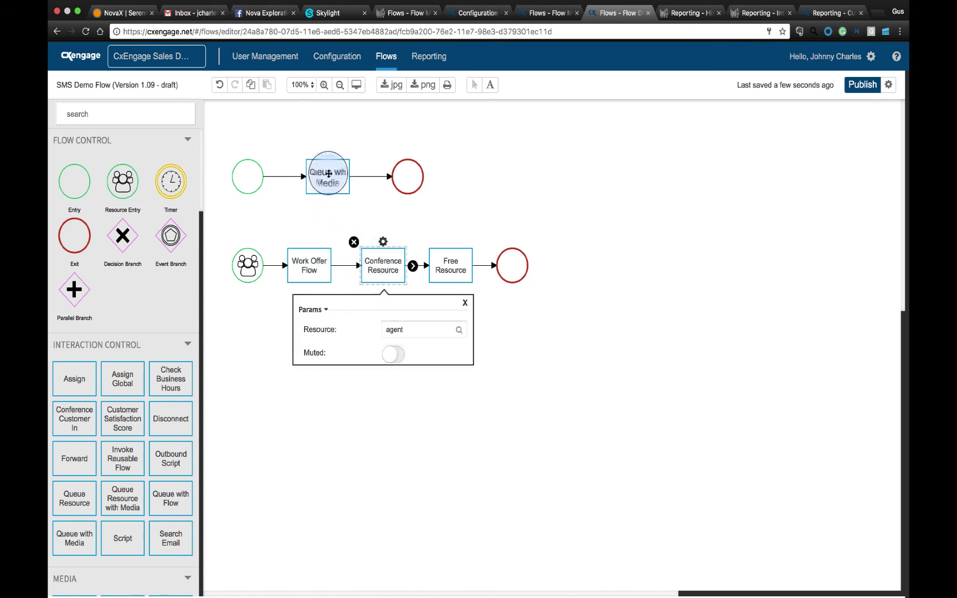
left_click(442, 262)
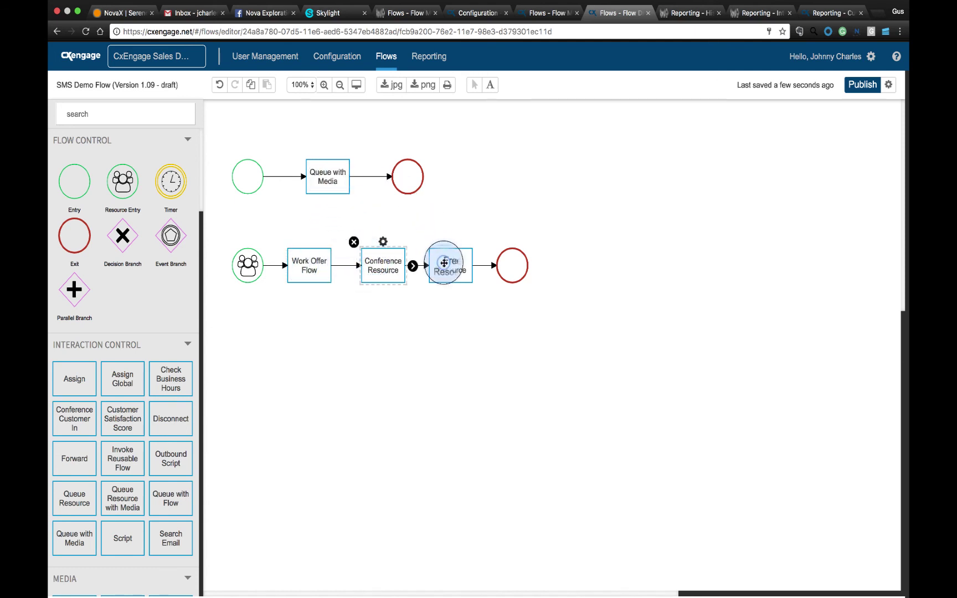
left_click(465, 355)
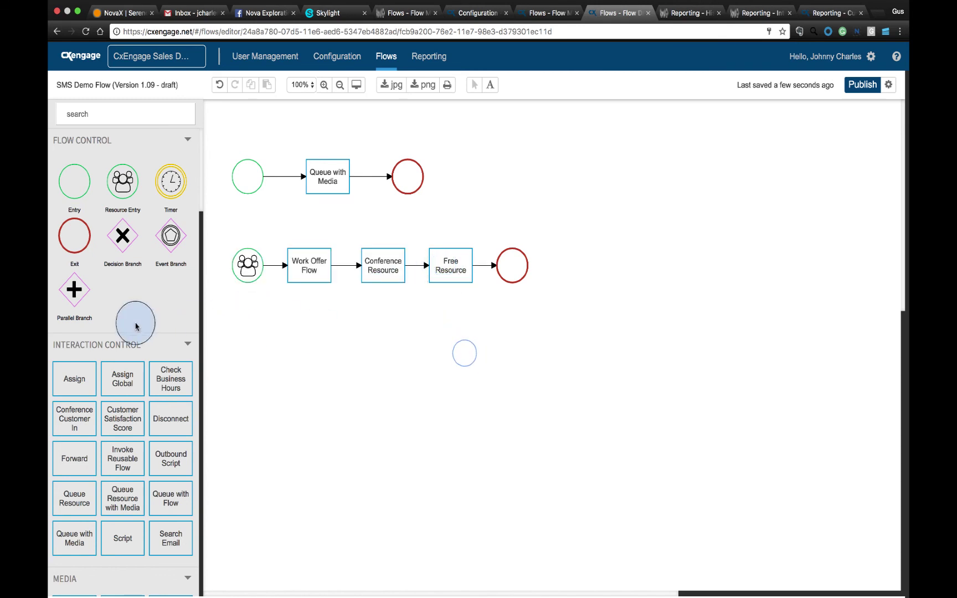
Look through the available flow blocks down to the private ones and back, and bring up the Flows section's page choices.
scroll(133, 321, "down", 5)
scroll(135, 326, "down", 7)
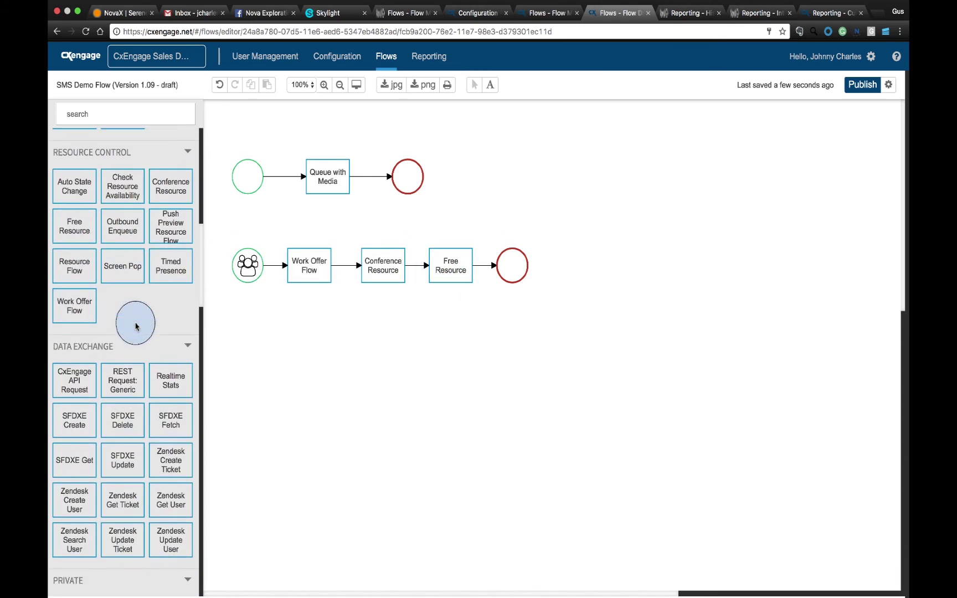
scroll(135, 325, "down", 10)
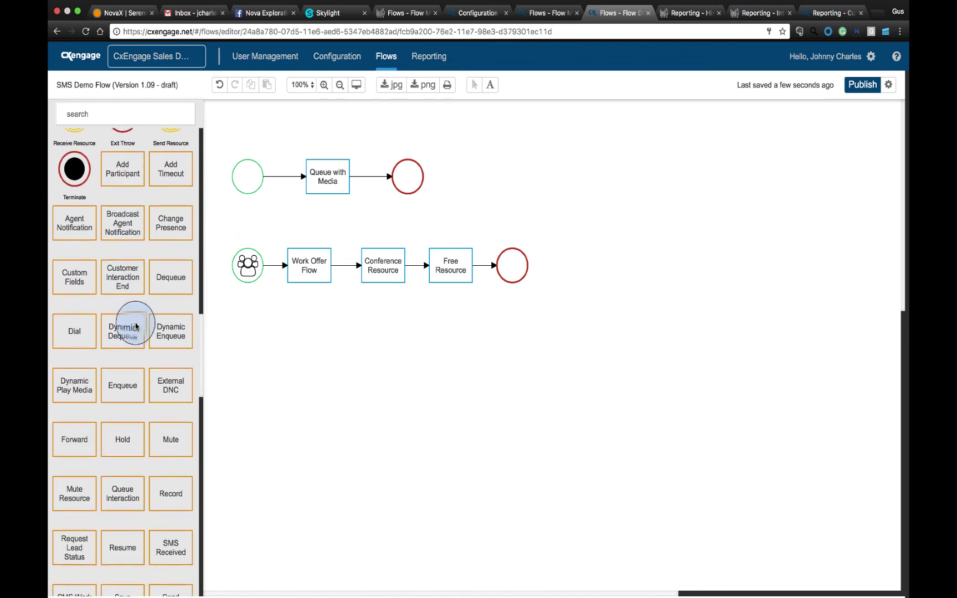
scroll(135, 326, "down", 4)
scroll(135, 325, "up", 20)
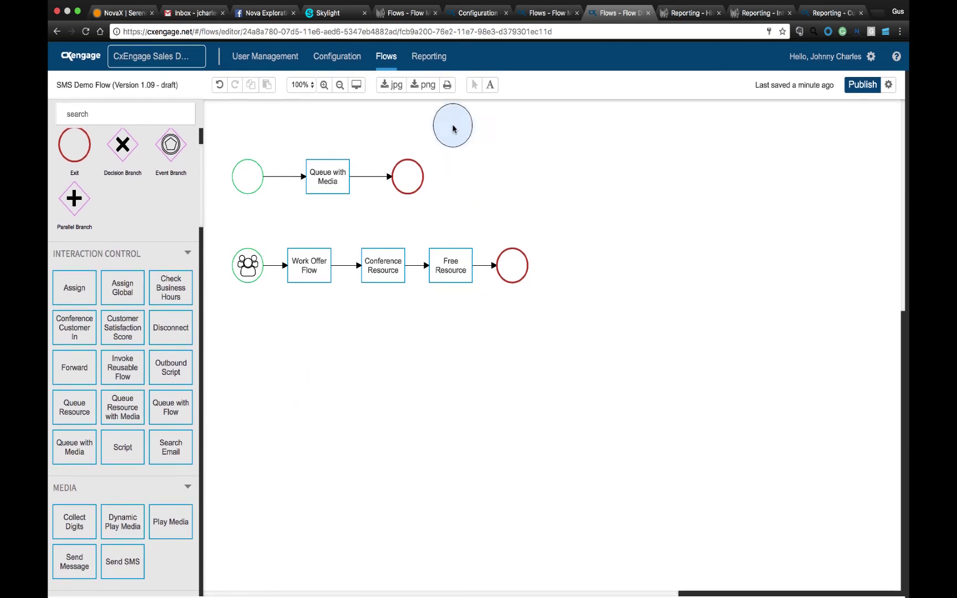
left_click(391, 58)
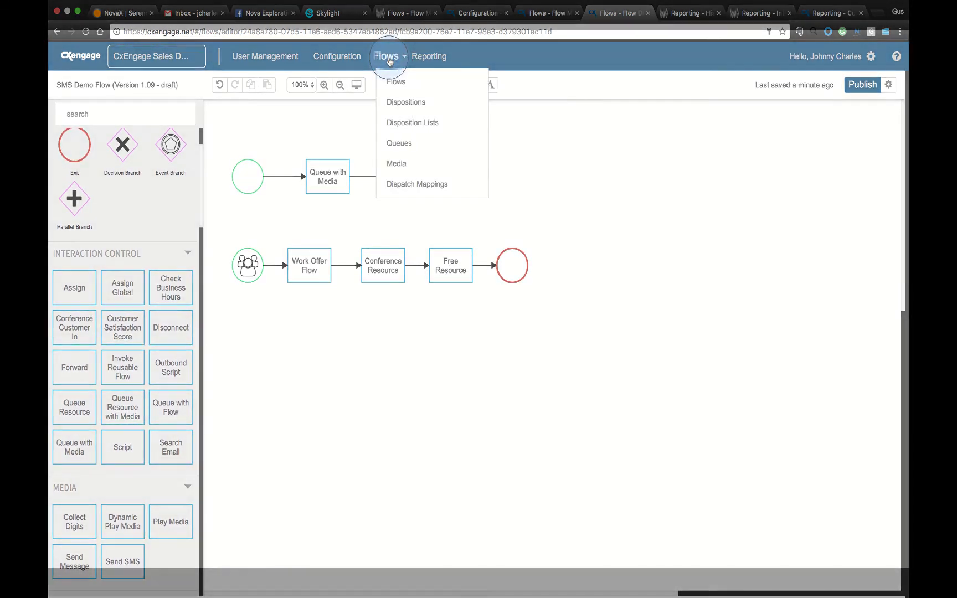